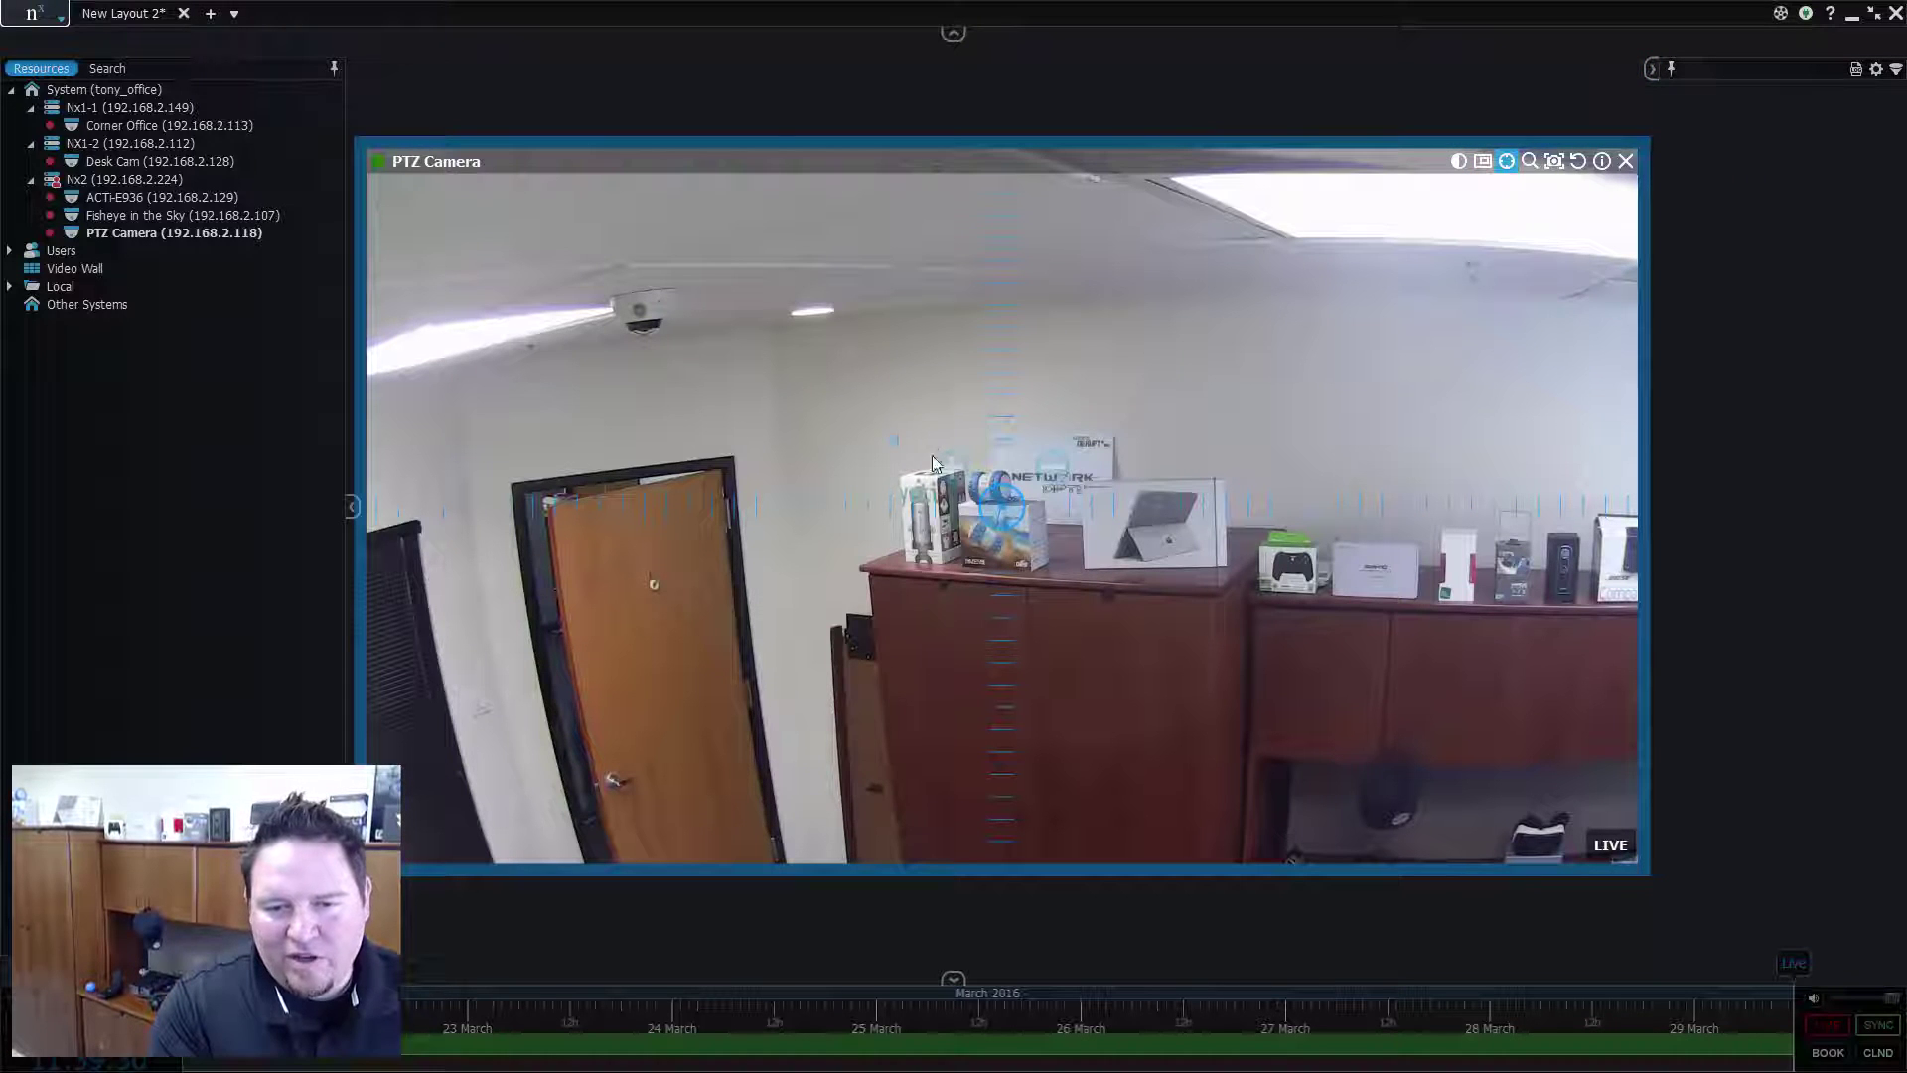
- Zoom the PTZ Camera tile in on the shelf holding the yeti and Ollie boxes
{"action": "left_click_drag", "start_coordinate": [874, 417], "coordinate": [1085, 594]}
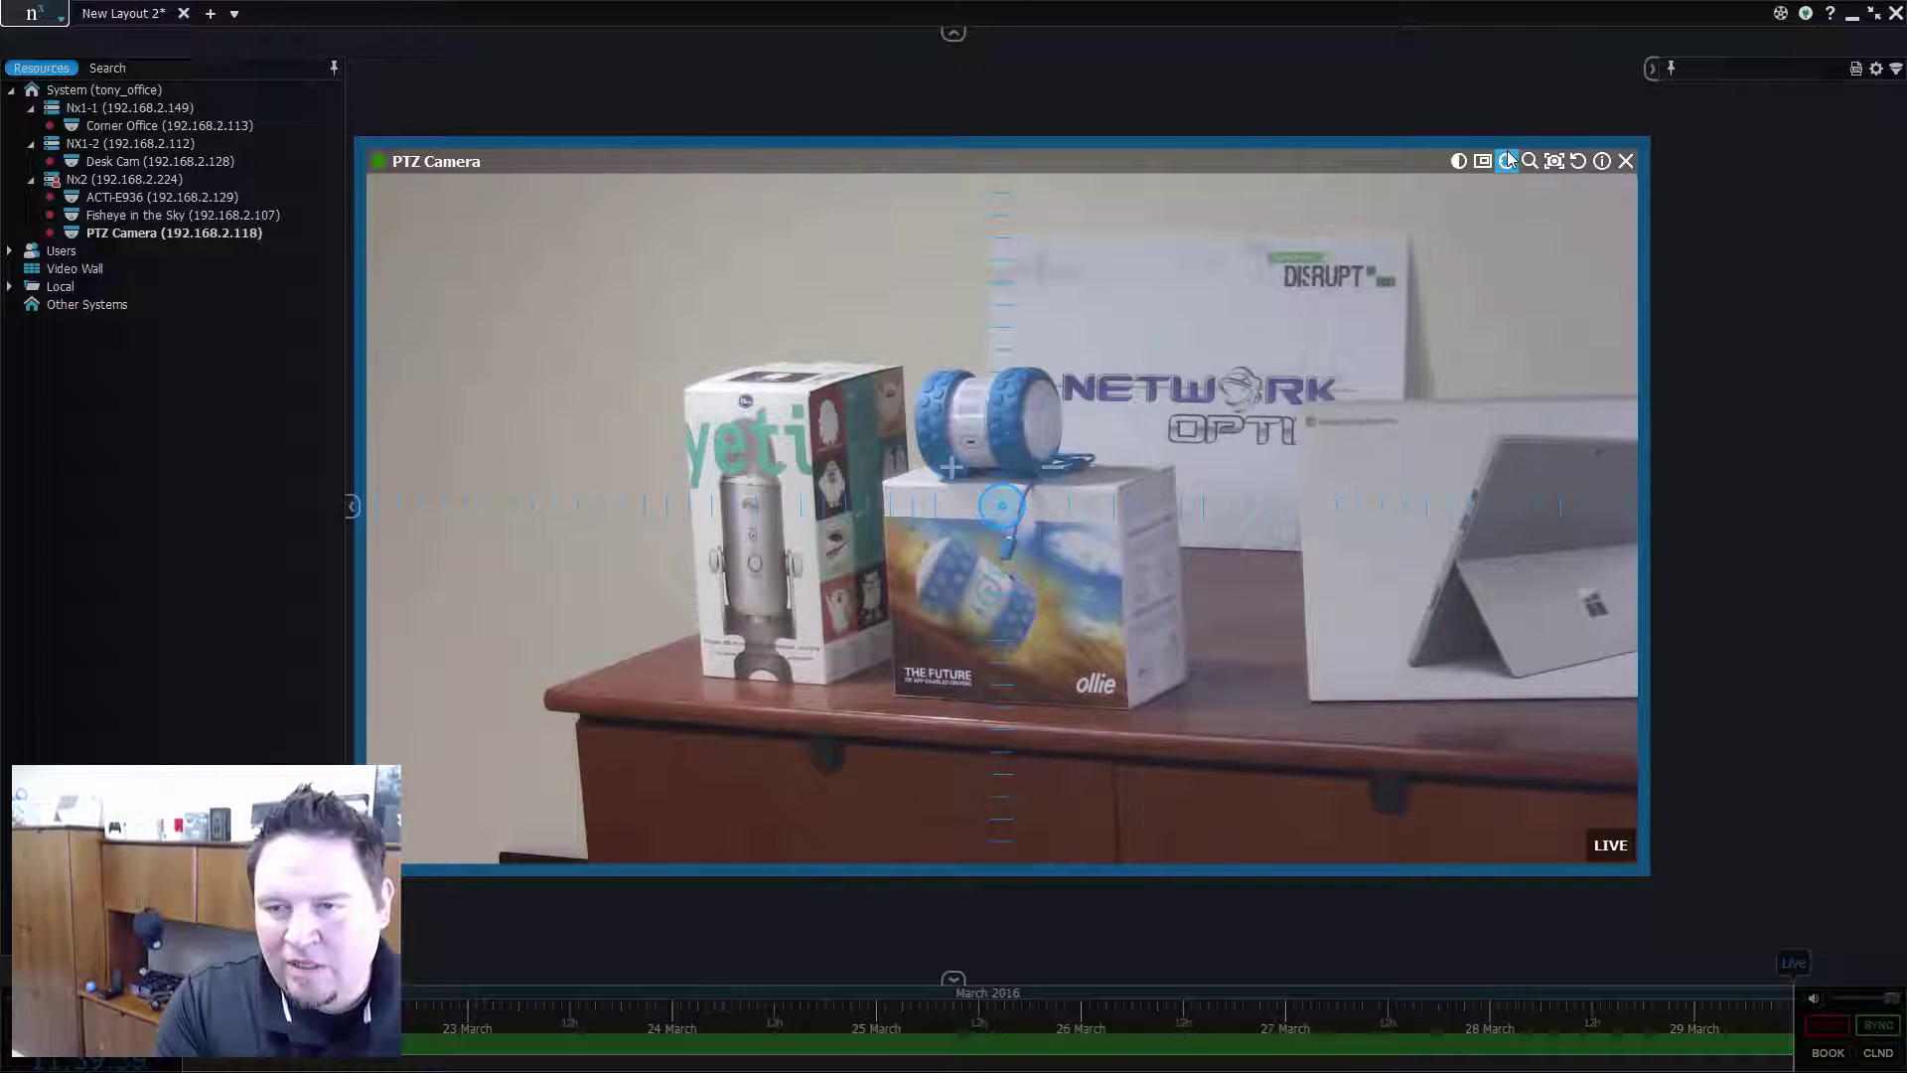
- In the PTZ Camera's Motion settings, draw a sensitivity-5 region around the Ollie box and apply
{"action": "right_click", "coordinate": [1379, 327]}
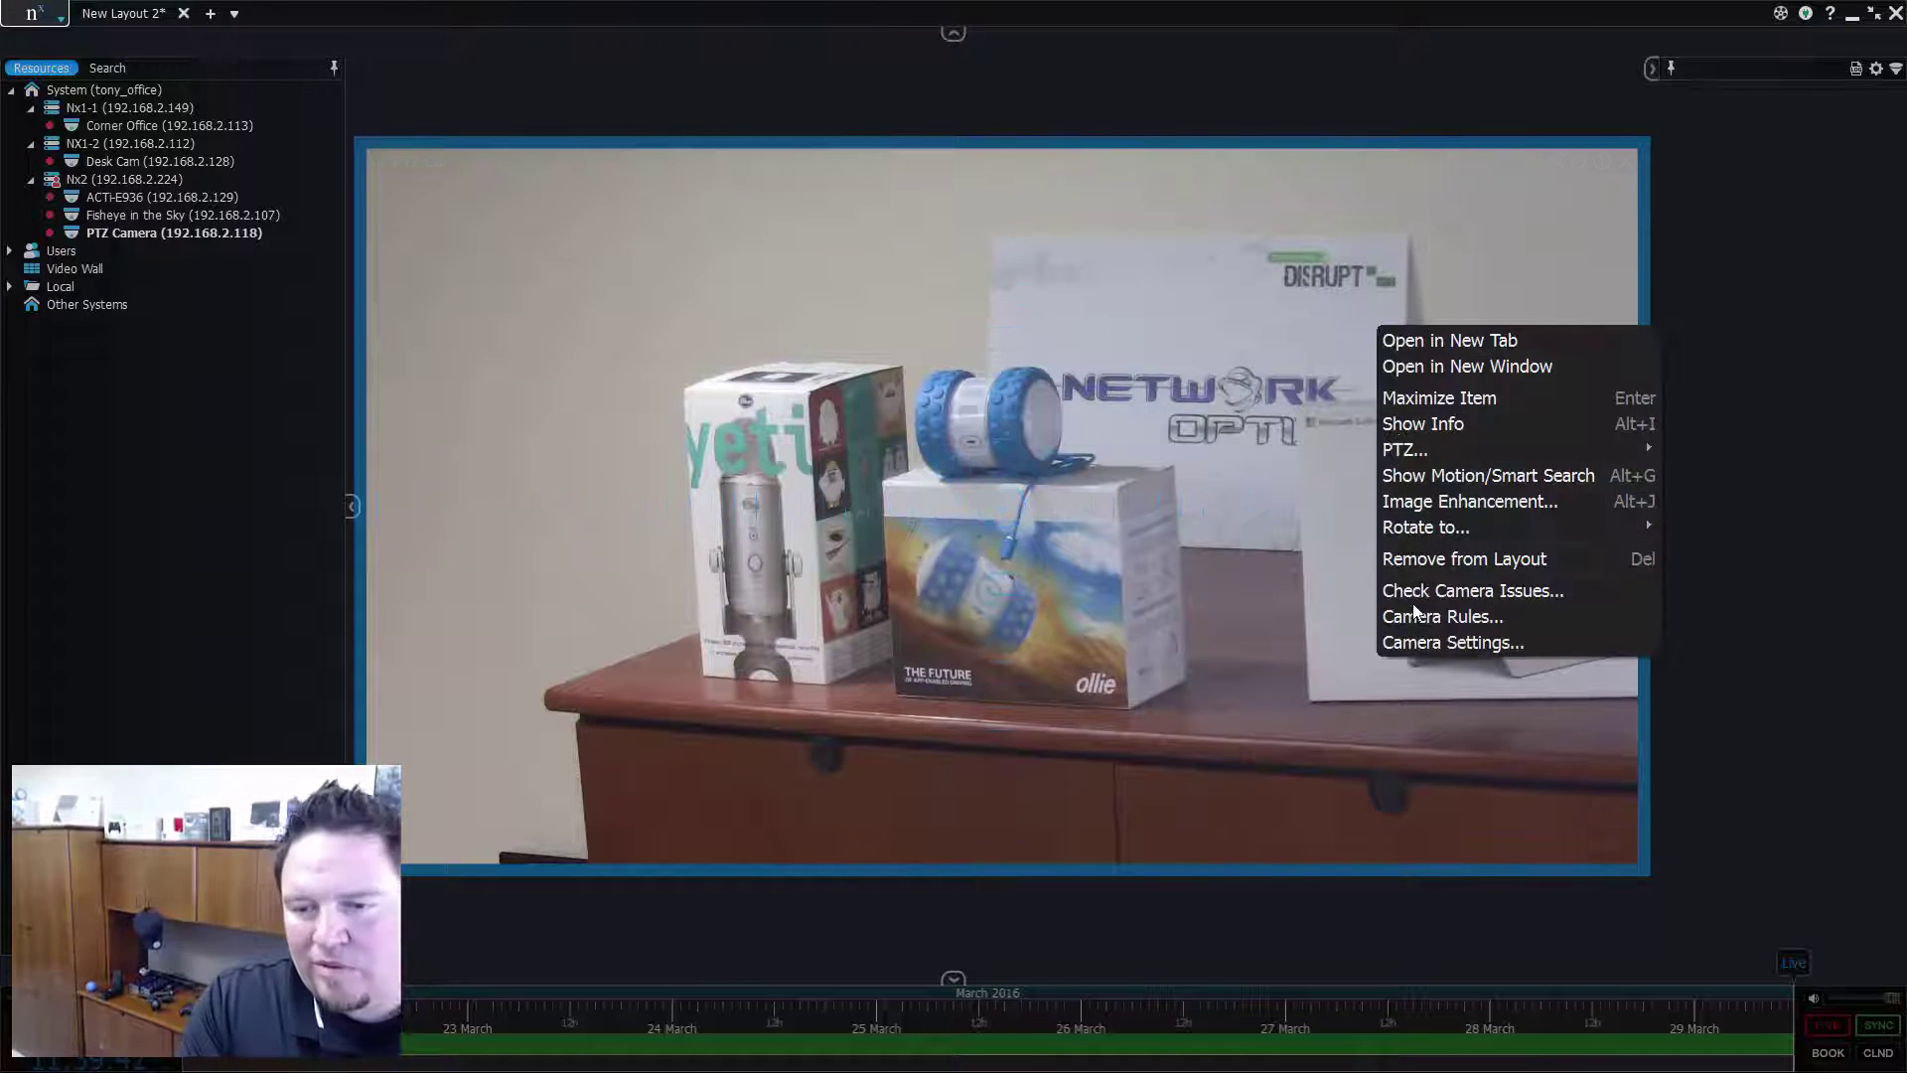
{"action": "left_click", "coordinate": [1435, 642]}
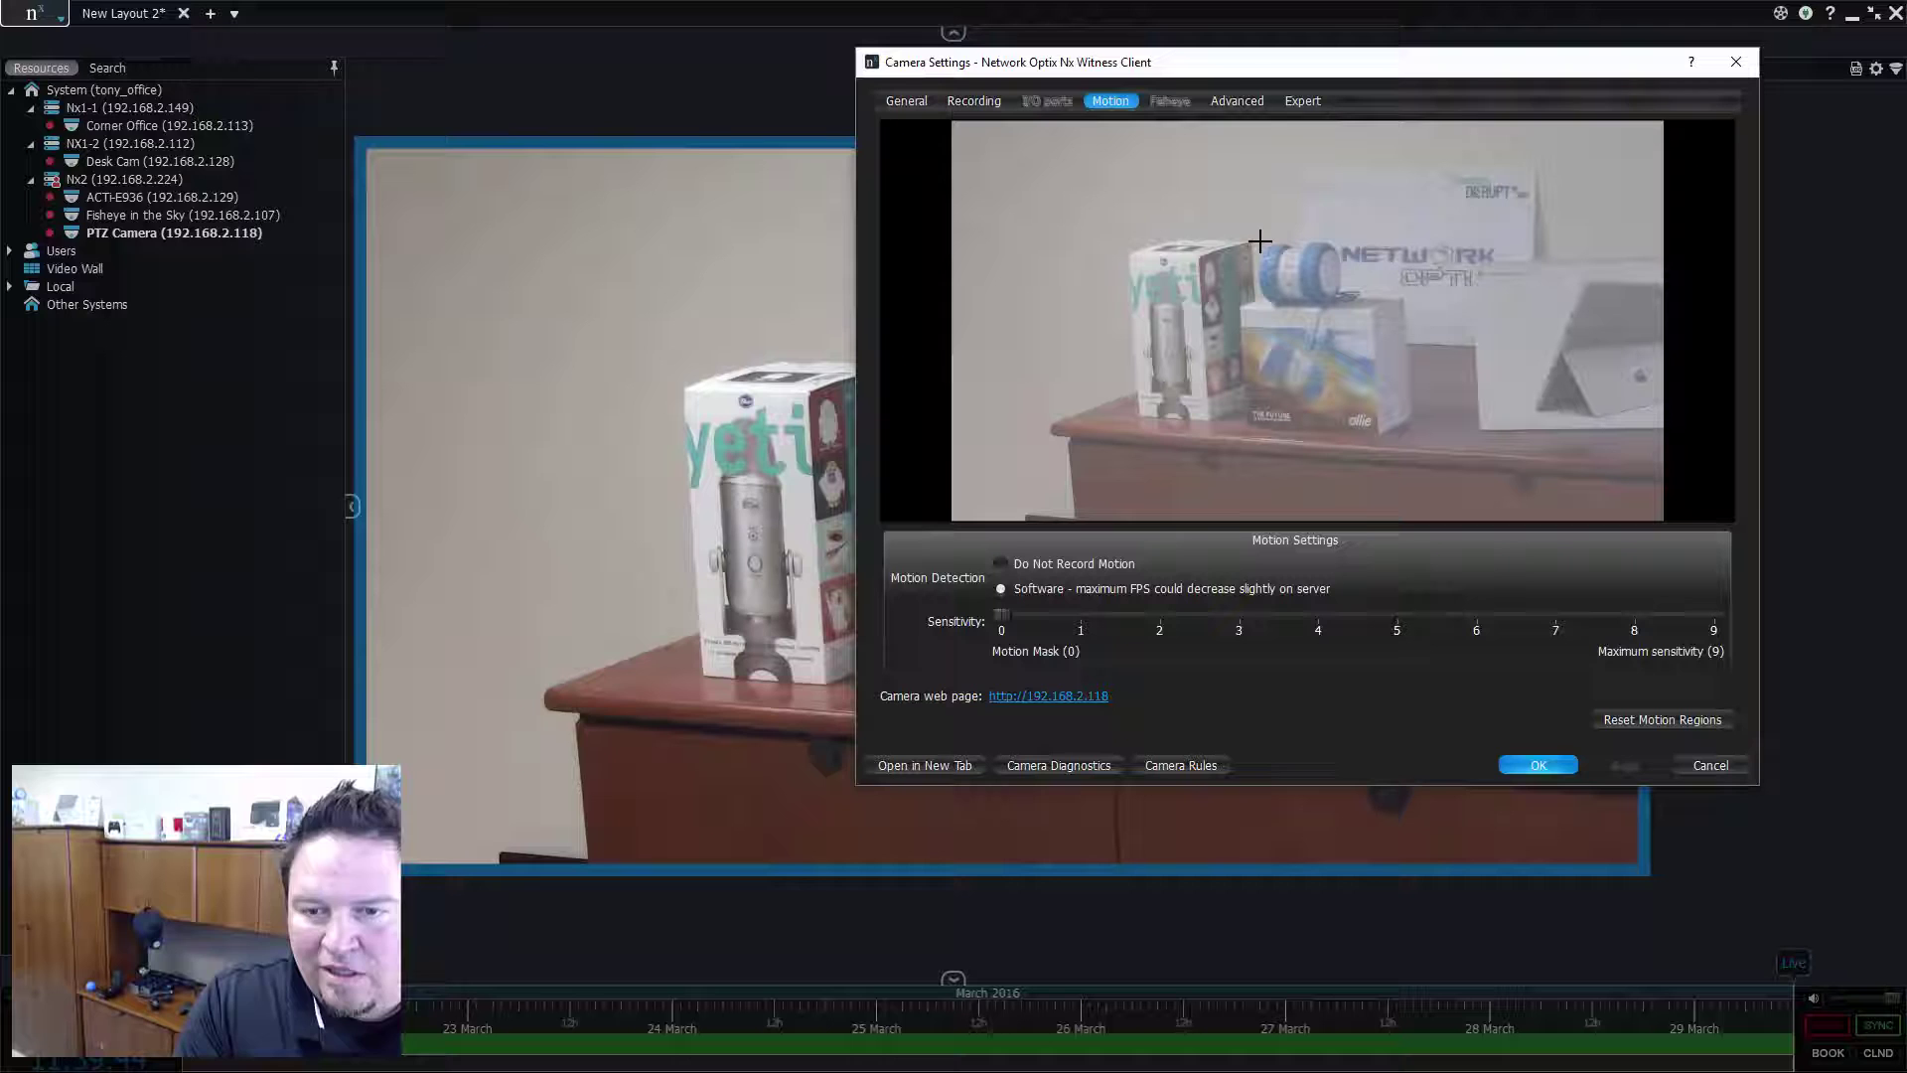
{"action": "left_click_drag", "start_coordinate": [1230, 239], "coordinate": [1423, 435]}
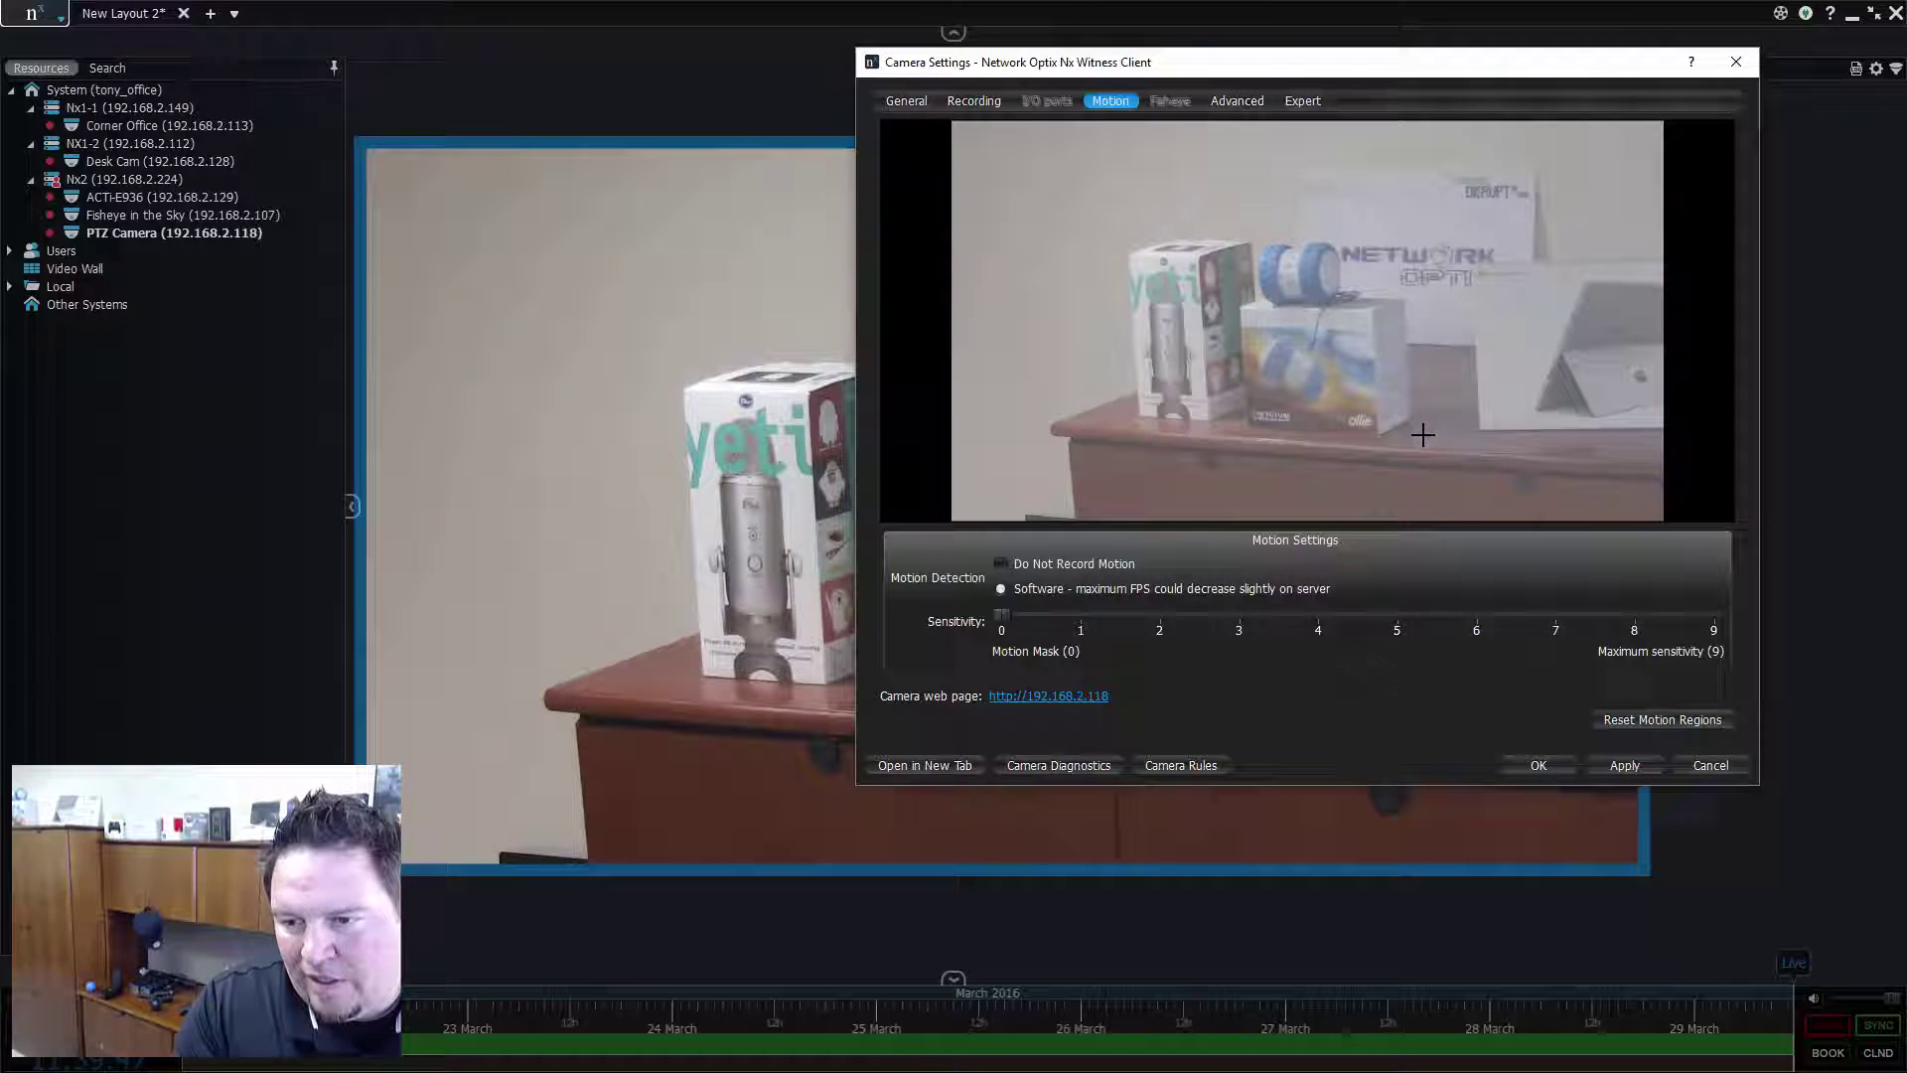
{"action": "left_click", "coordinate": [1397, 616]}
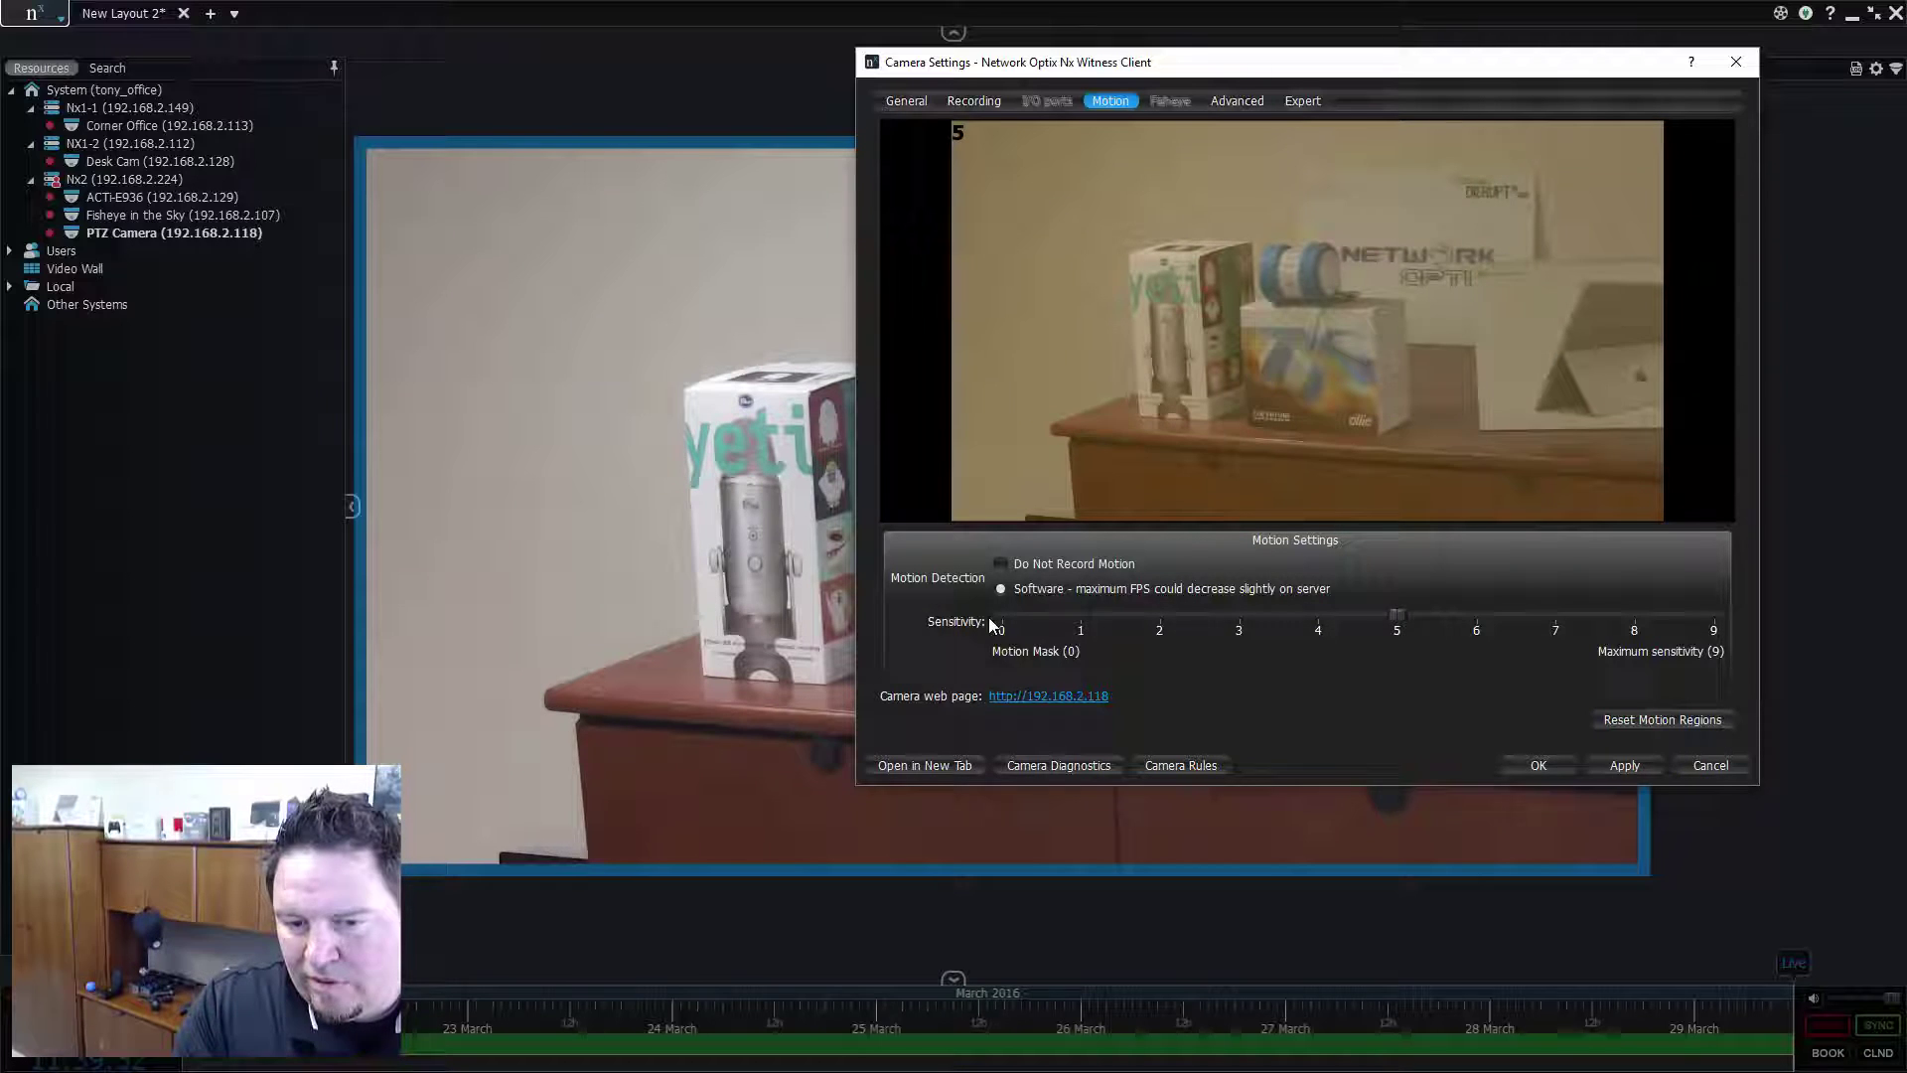
{"action": "left_click", "coordinate": [1094, 392]}
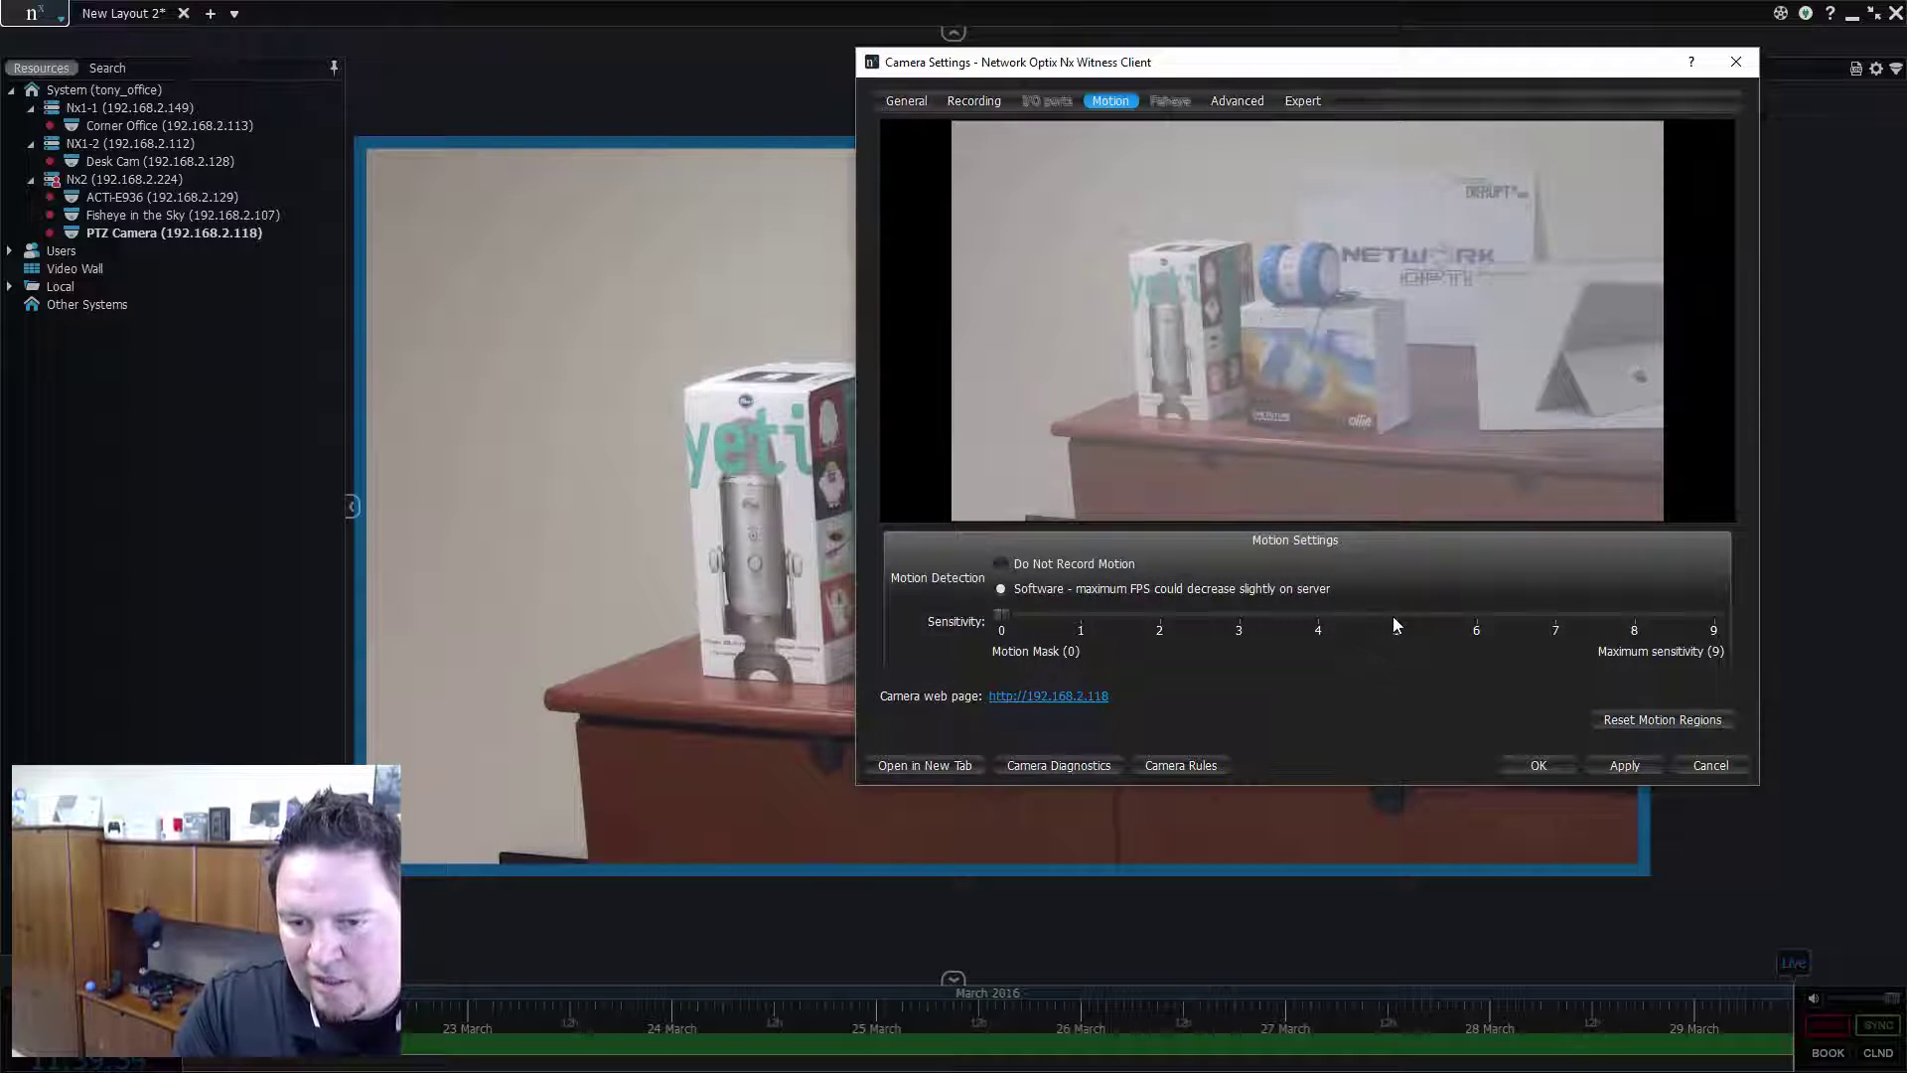
{"action": "left_click_drag", "start_coordinate": [1228, 235], "coordinate": [1436, 446]}
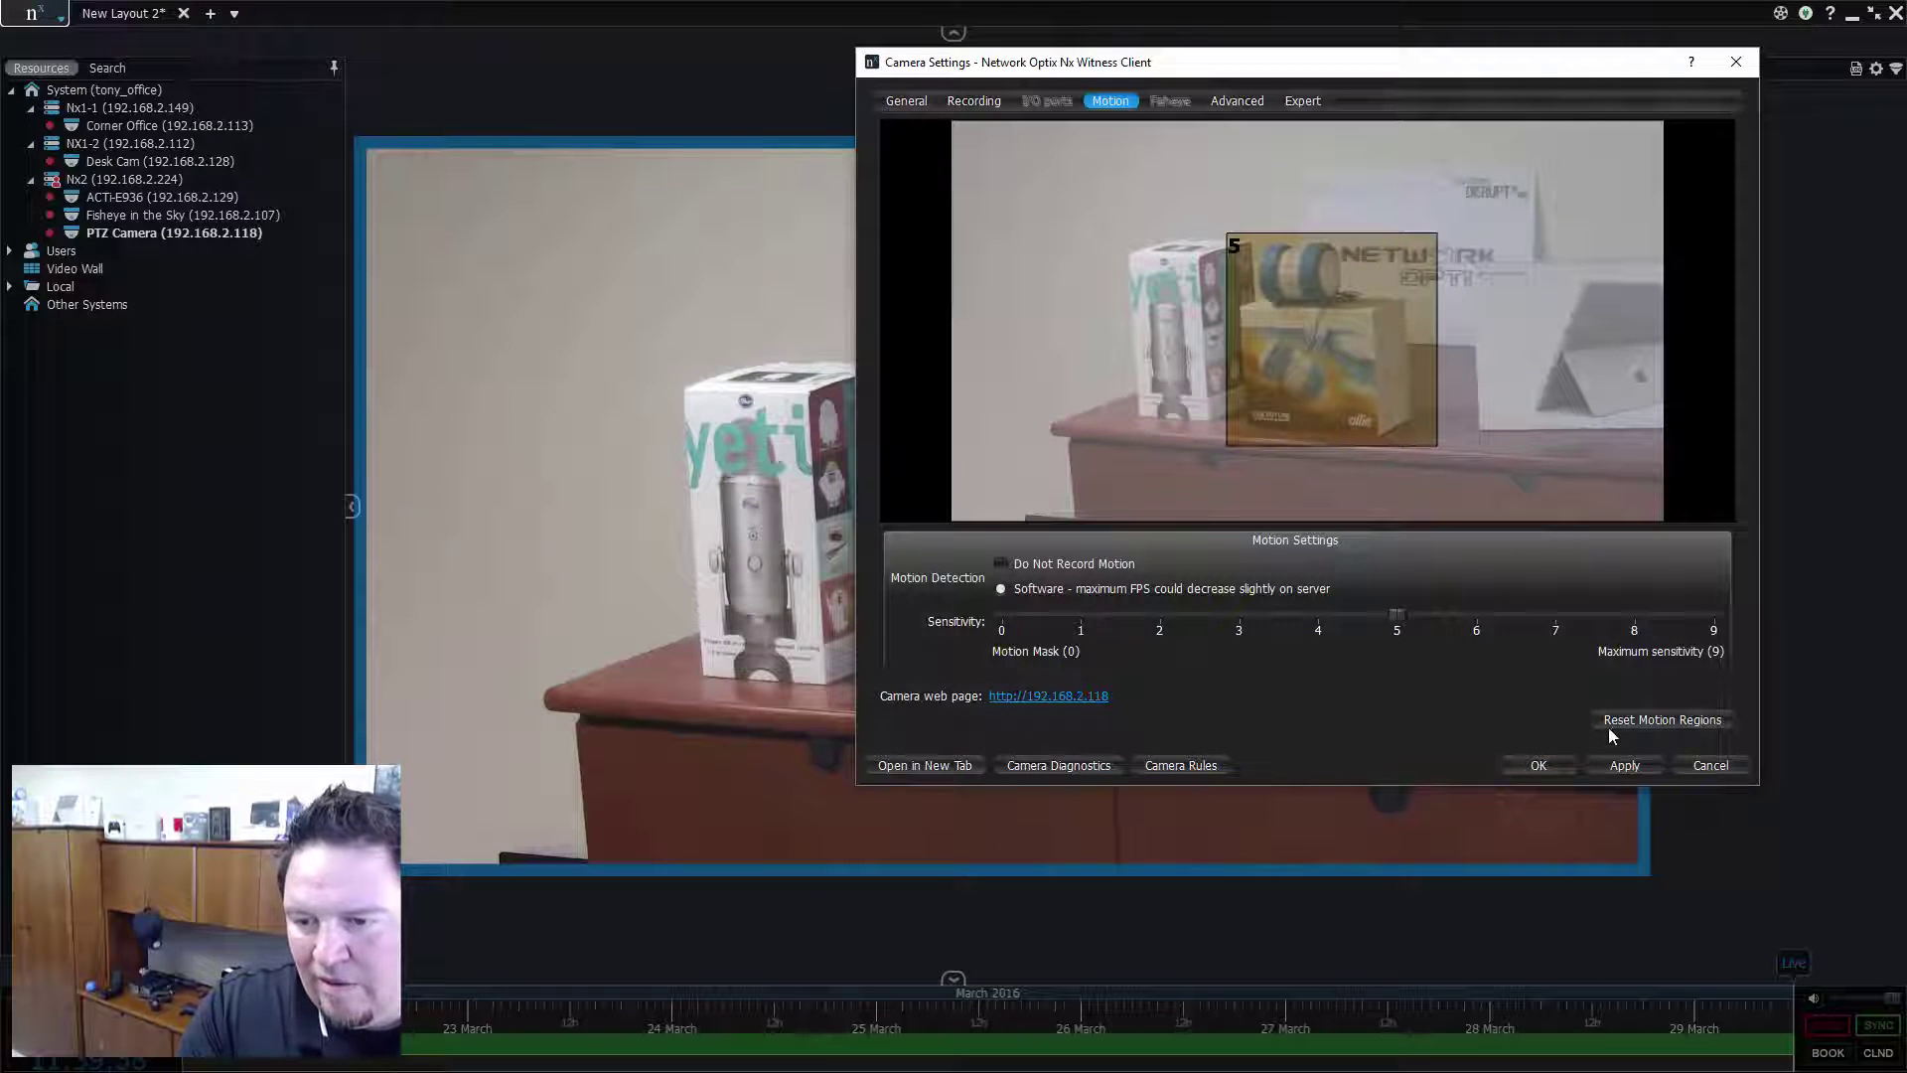
{"action": "left_click", "coordinate": [1617, 771]}
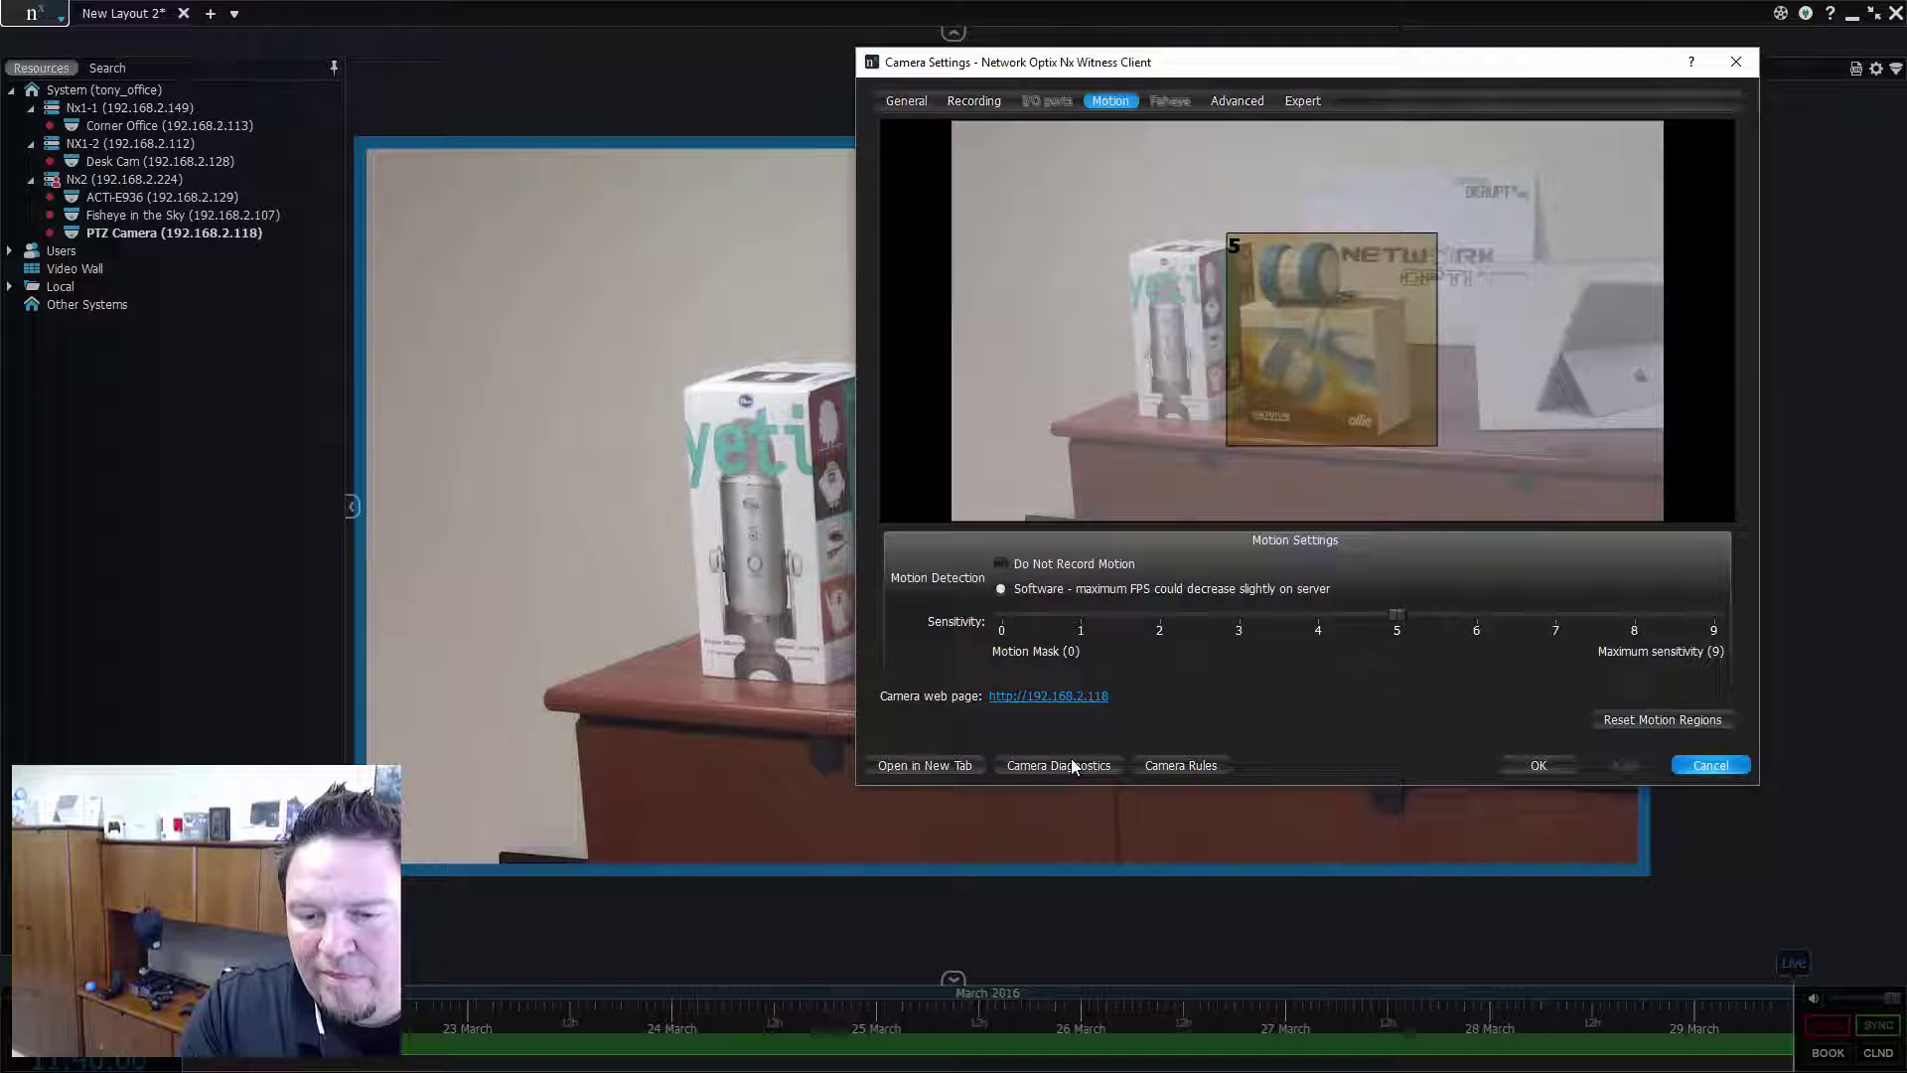
- Add a new event rule triggered by Motion on Camera from the PTZ Camera
{"action": "left_click", "coordinate": [1149, 764]}
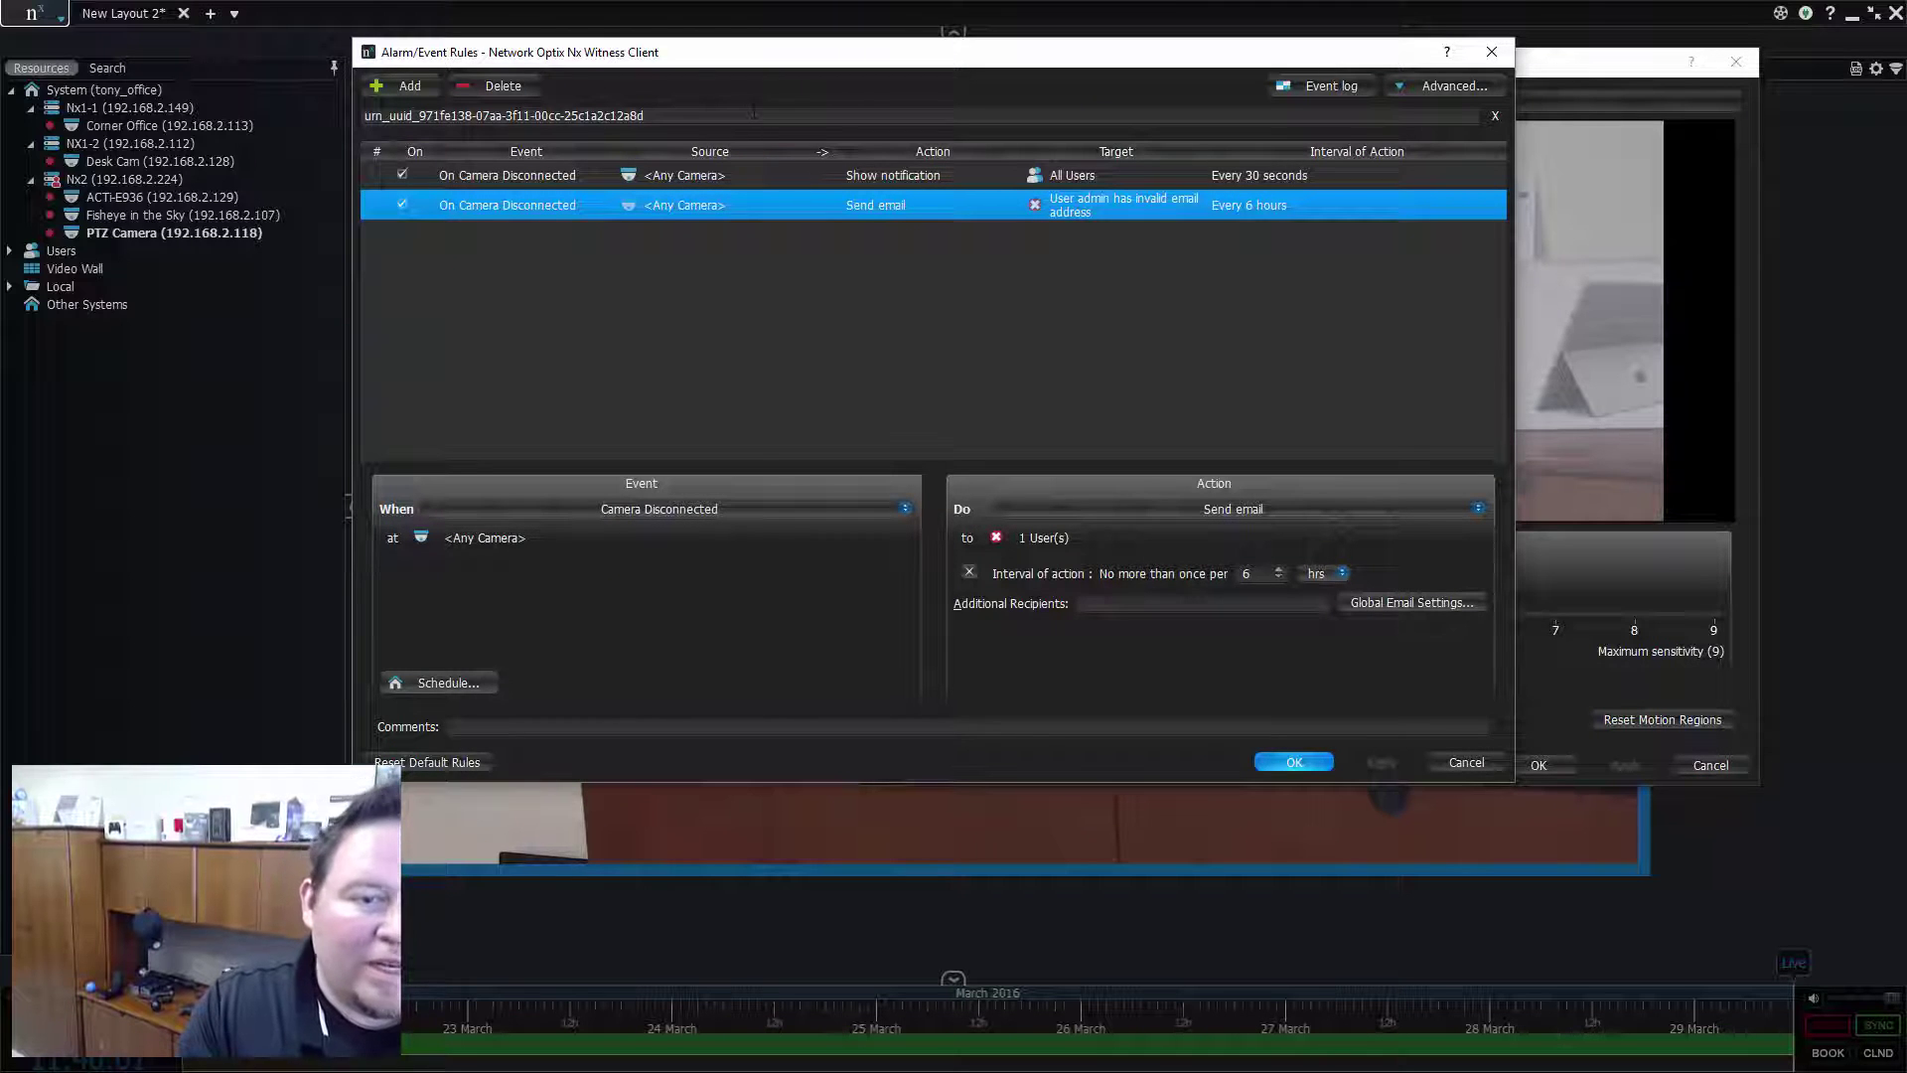
{"action": "left_click", "coordinate": [409, 86]}
{"action": "double_click", "coordinate": [511, 236]}
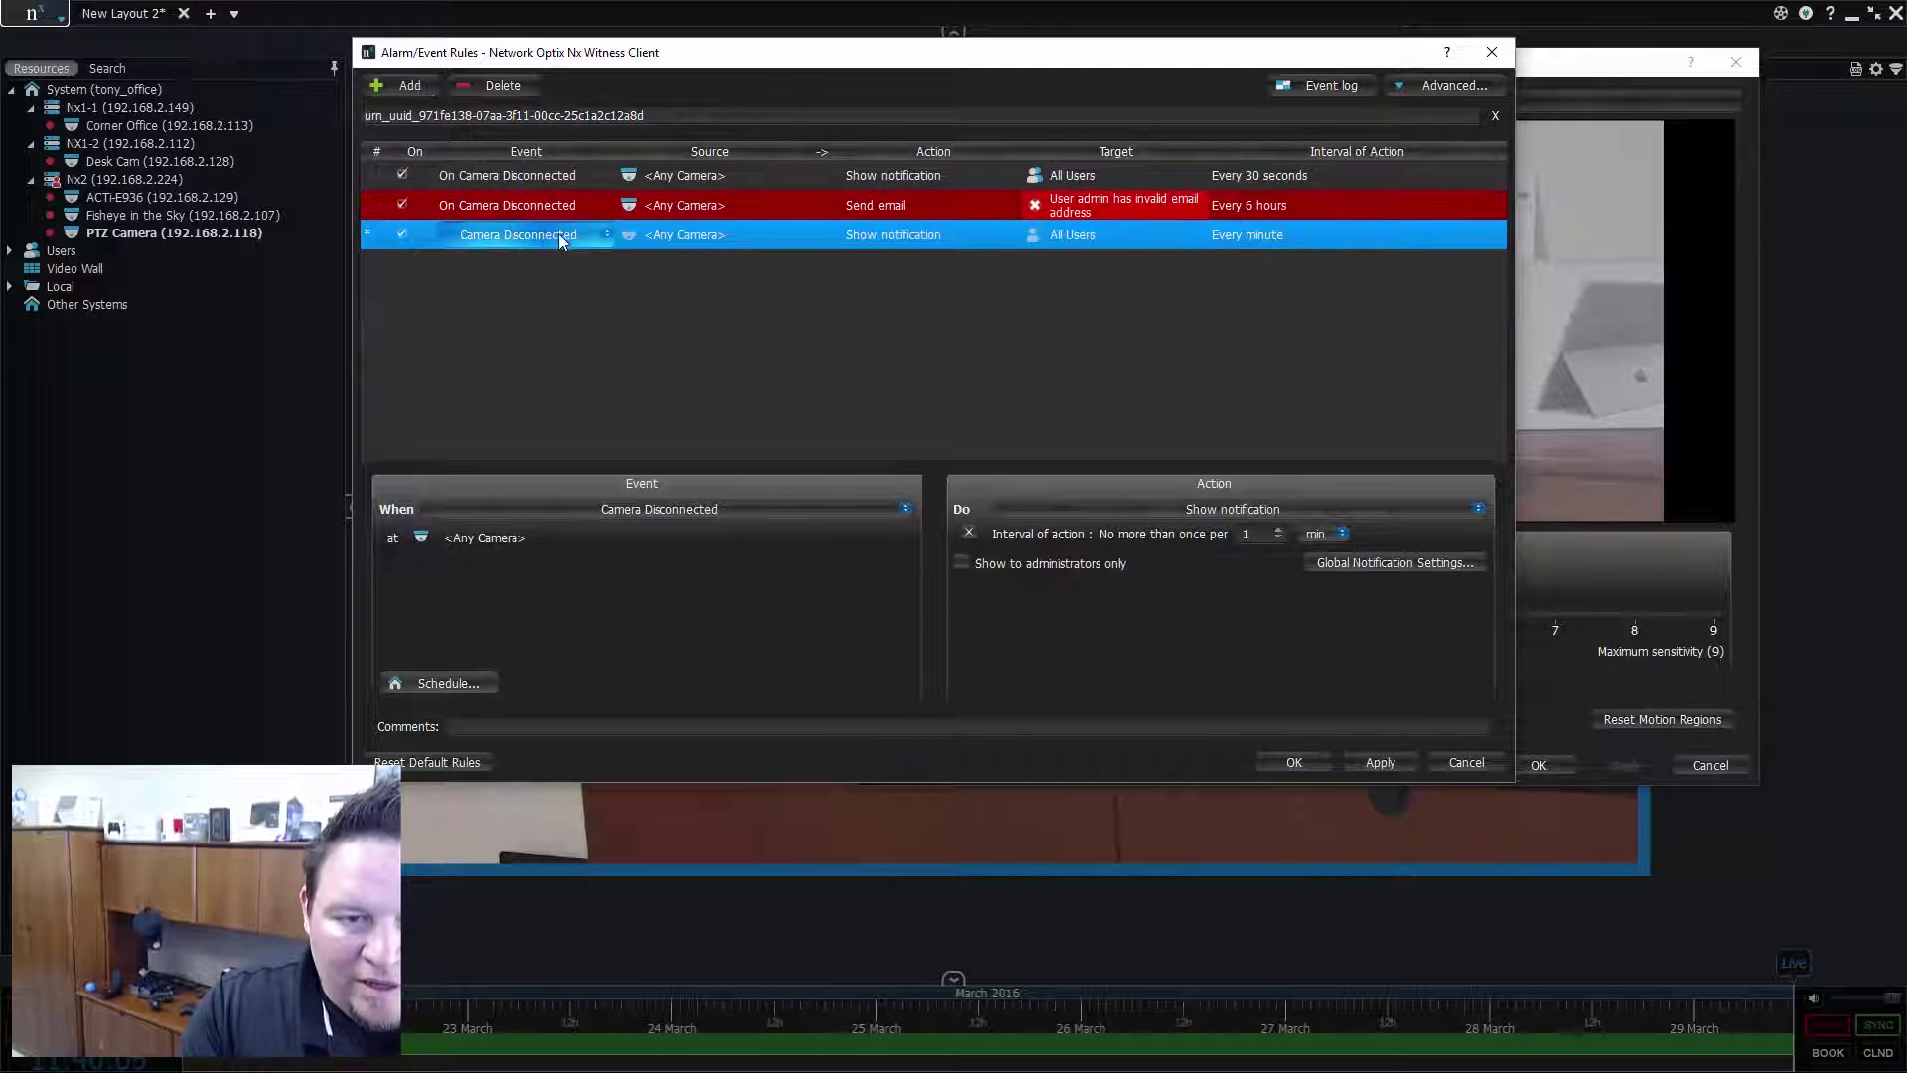
{"action": "left_click", "coordinate": [569, 235]}
{"action": "left_click", "coordinate": [501, 256]}
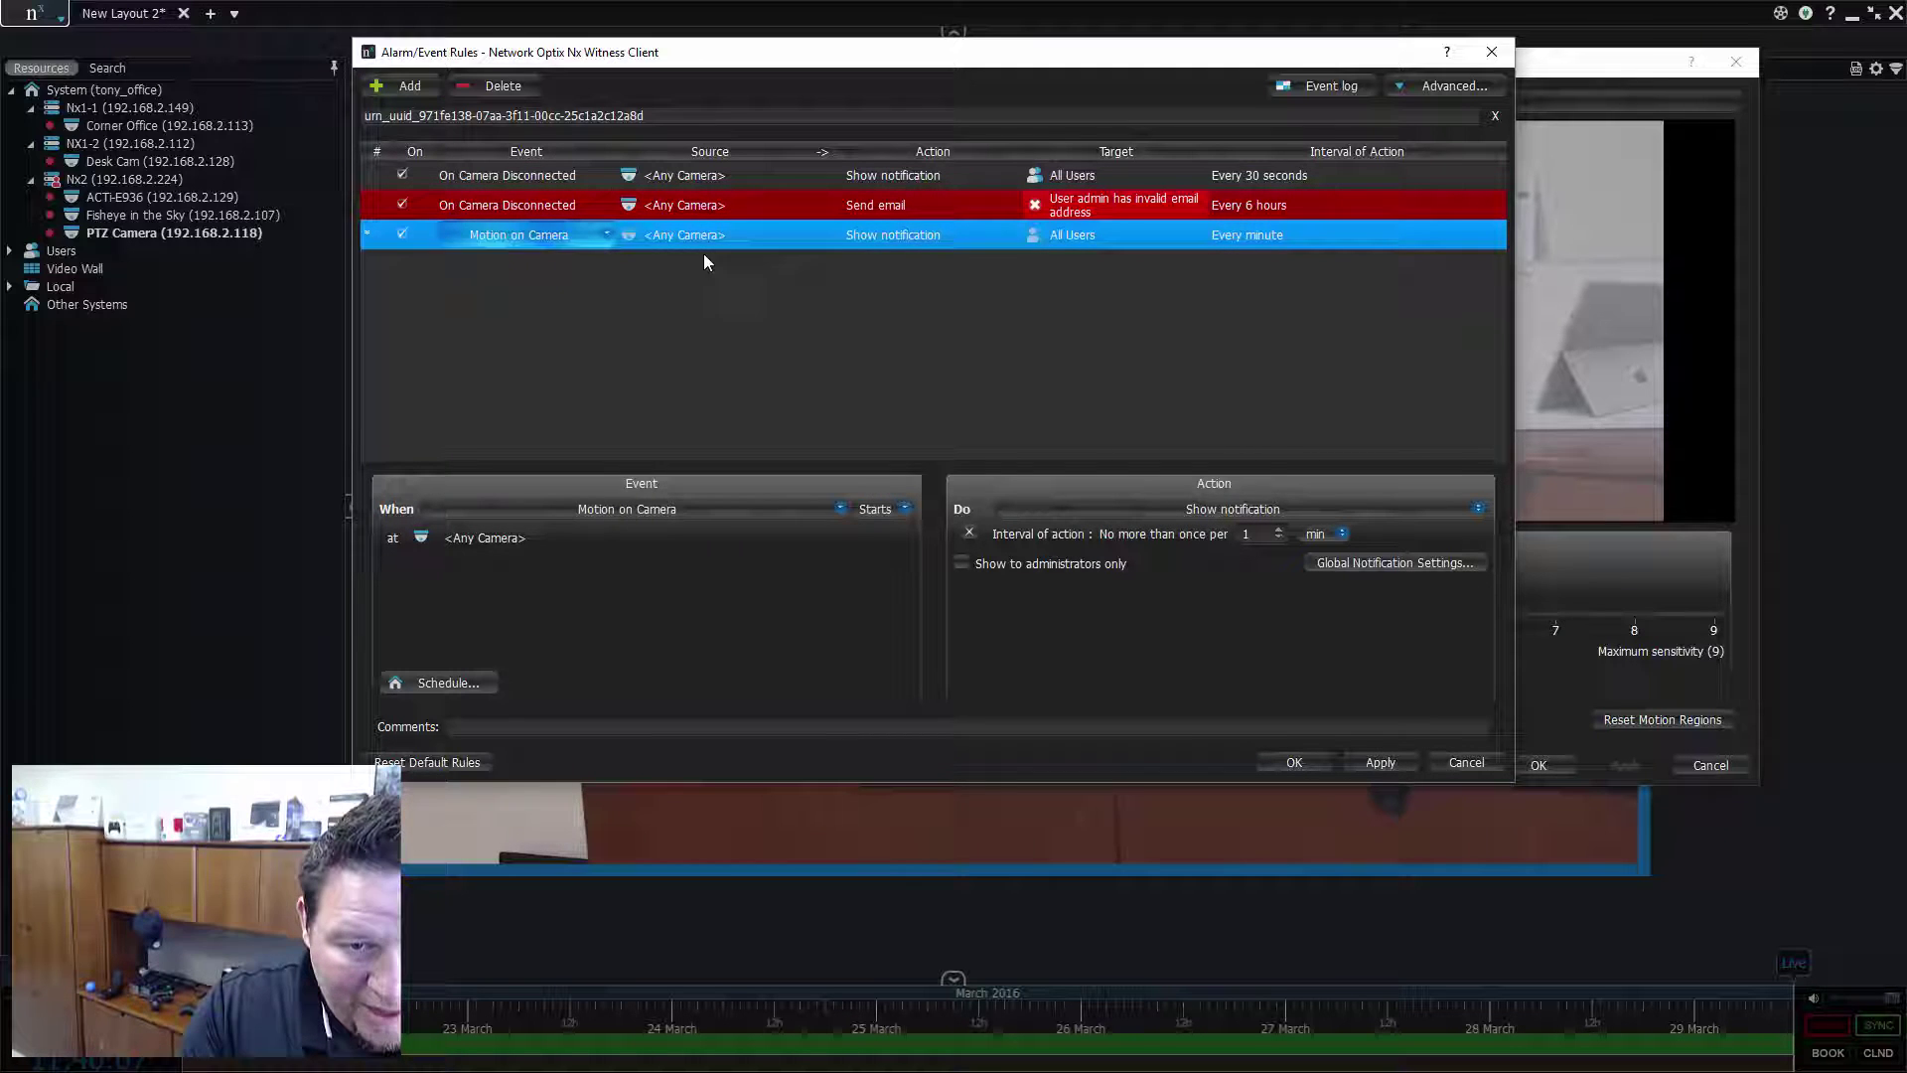
{"action": "left_click", "coordinate": [728, 241]}
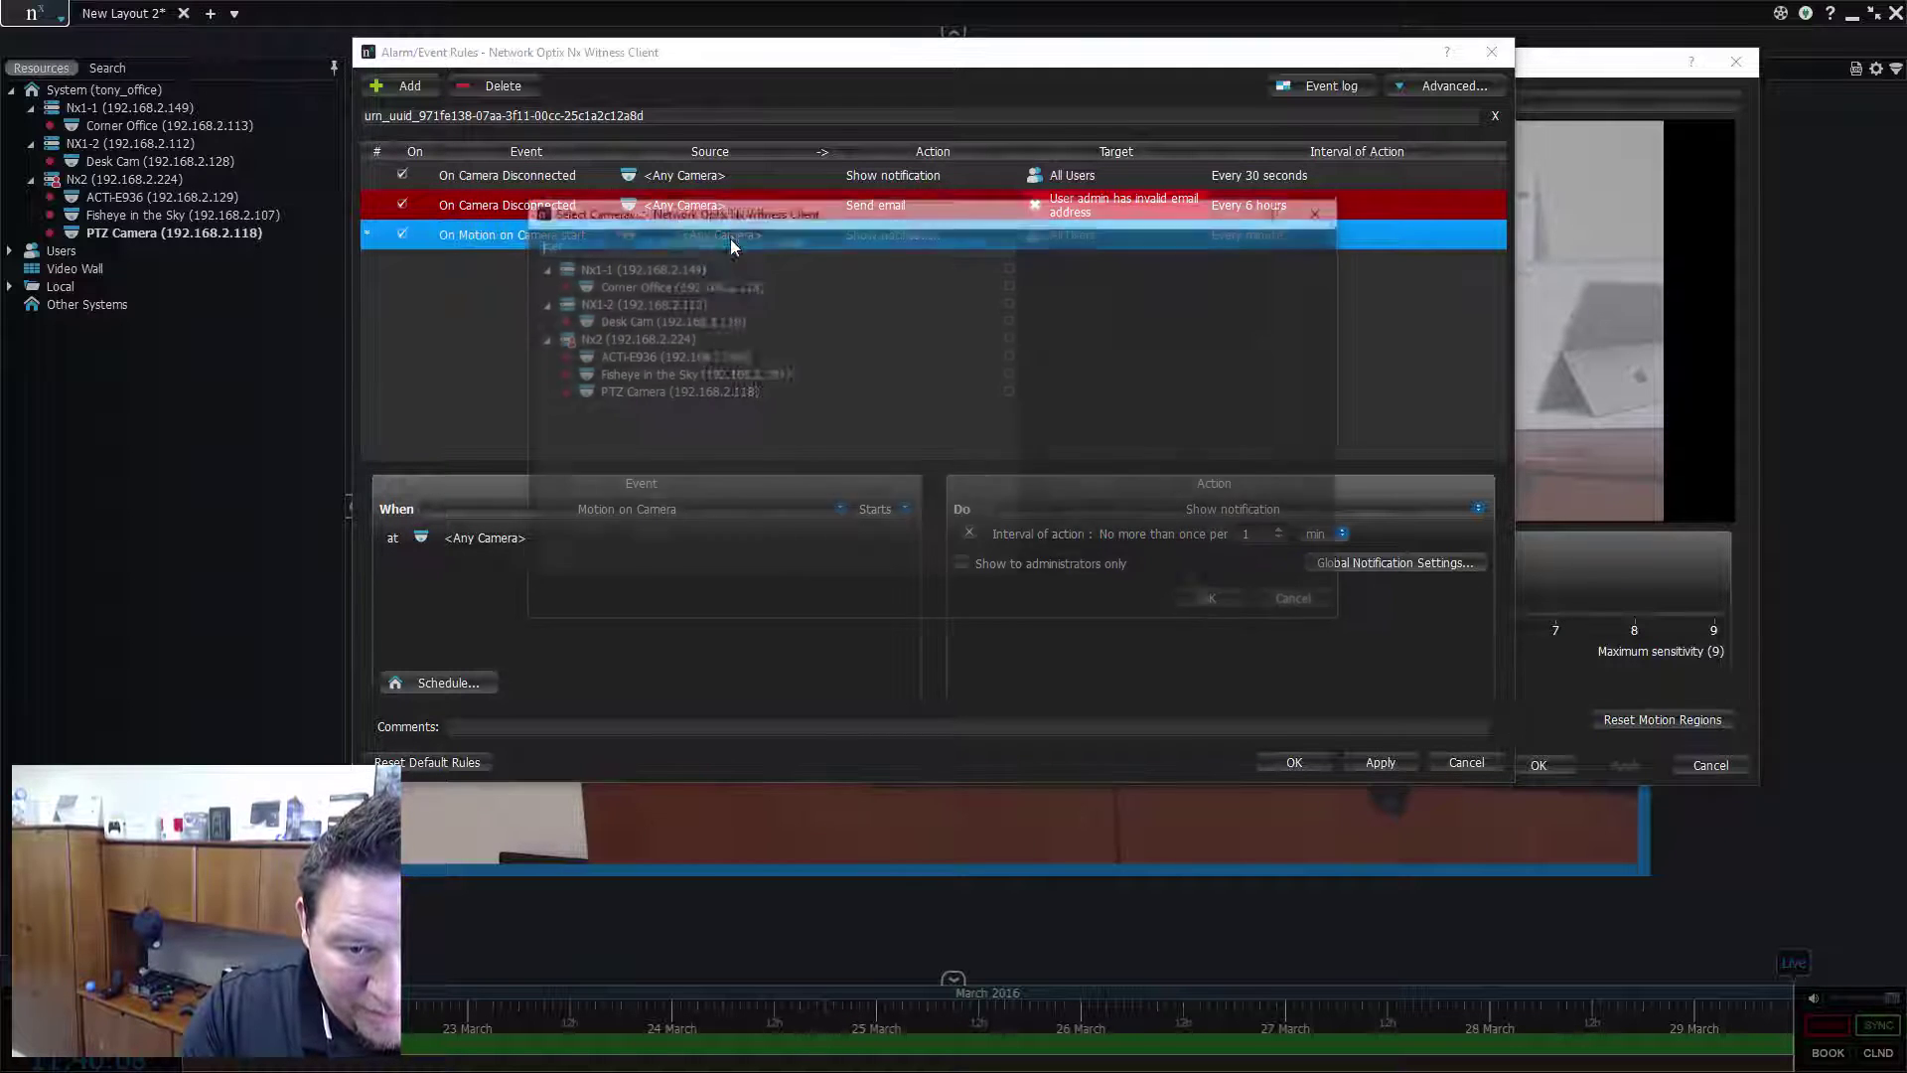
{"action": "left_click", "coordinate": [705, 392]}
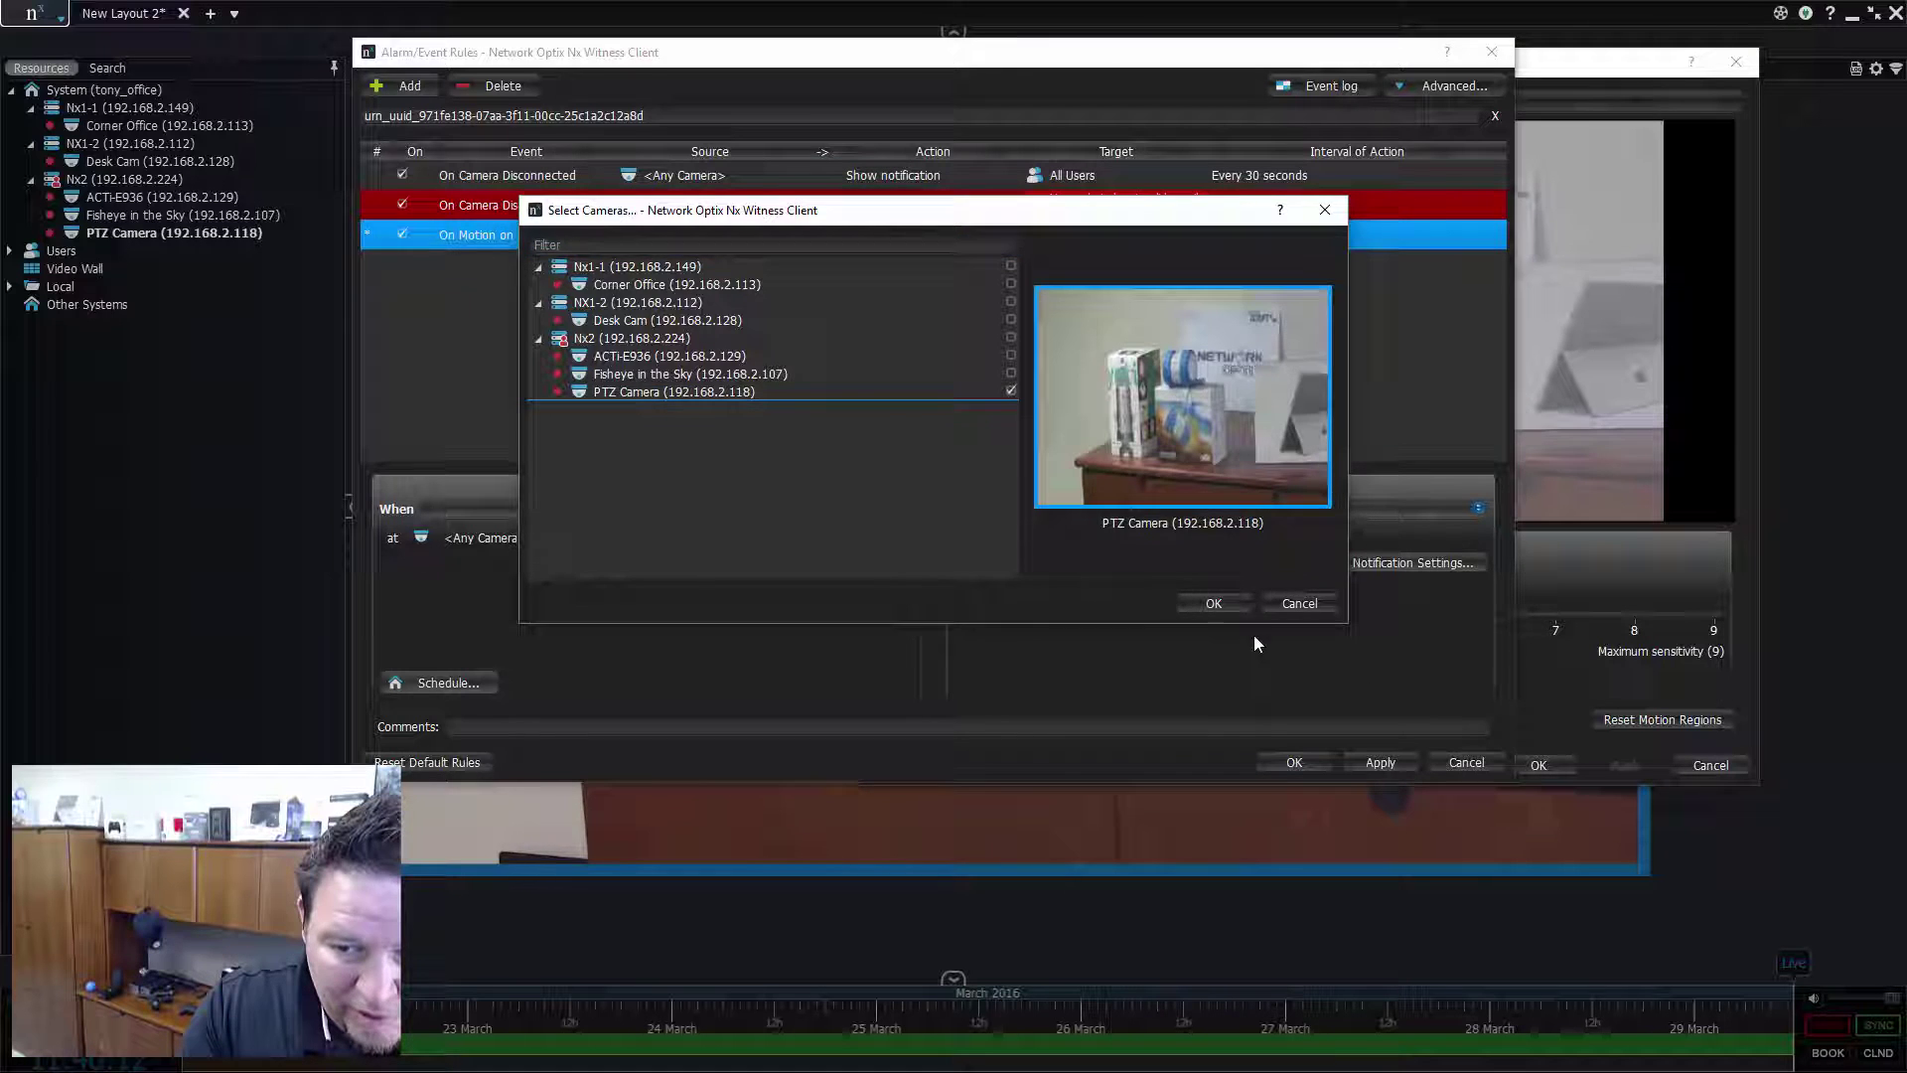
{"action": "left_click", "coordinate": [1213, 603]}
- Set the rule's action to Show text overlay, targeting the PTZ Camera
{"action": "left_click", "coordinate": [949, 235]}
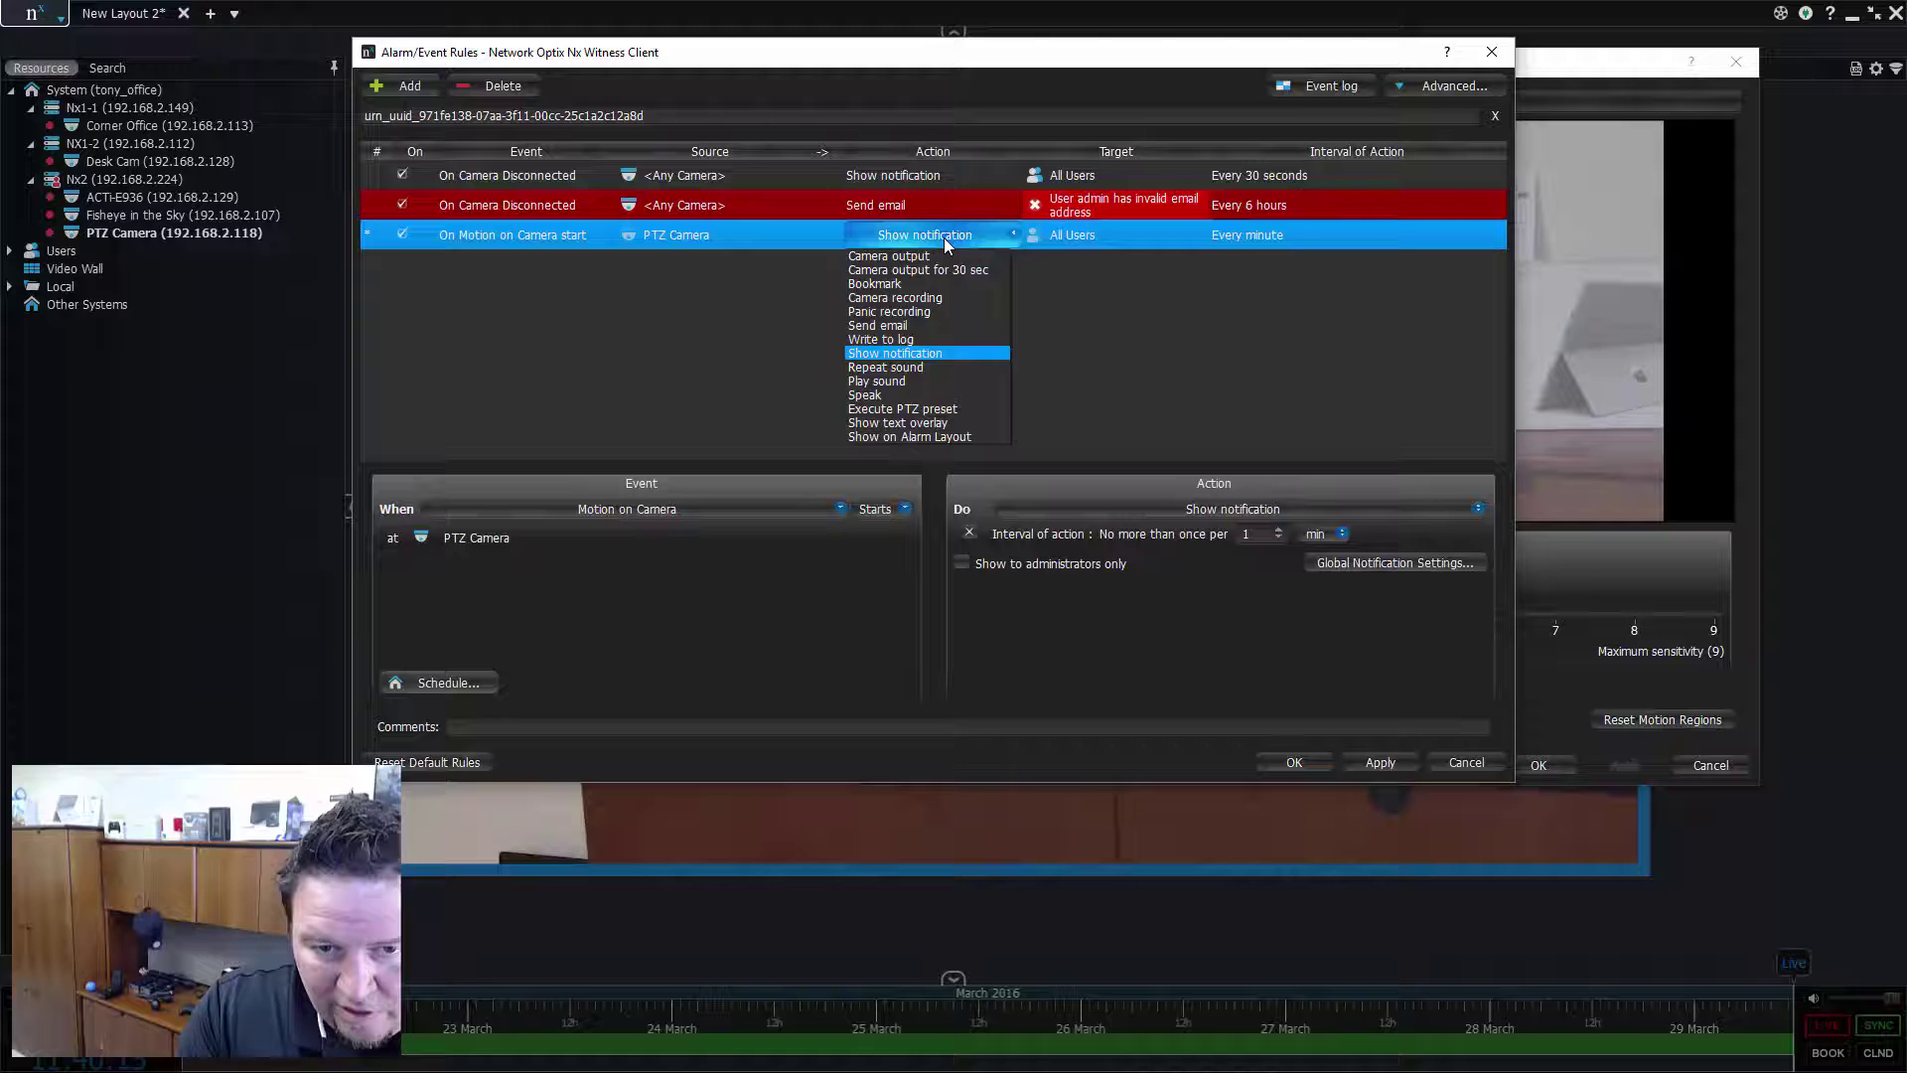
{"action": "left_click", "coordinate": [961, 423]}
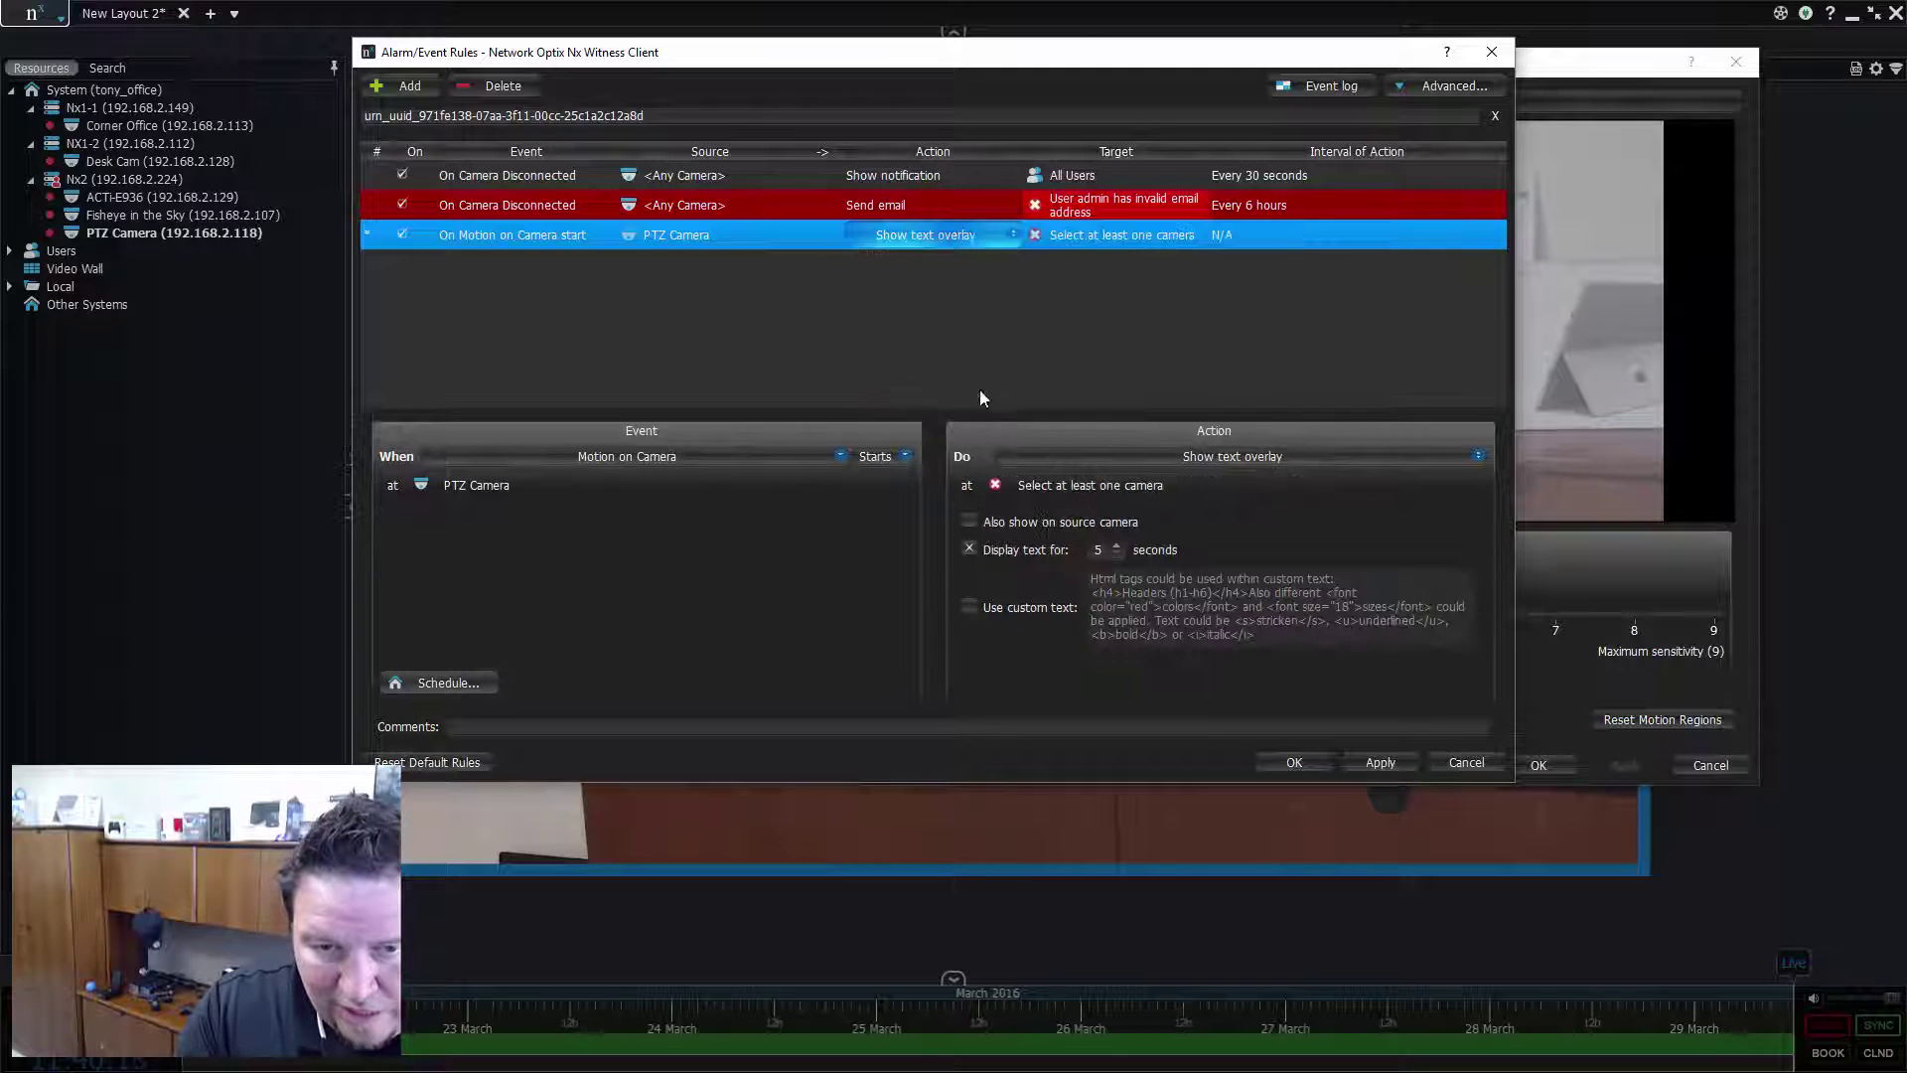
{"action": "left_click", "coordinate": [1093, 235]}
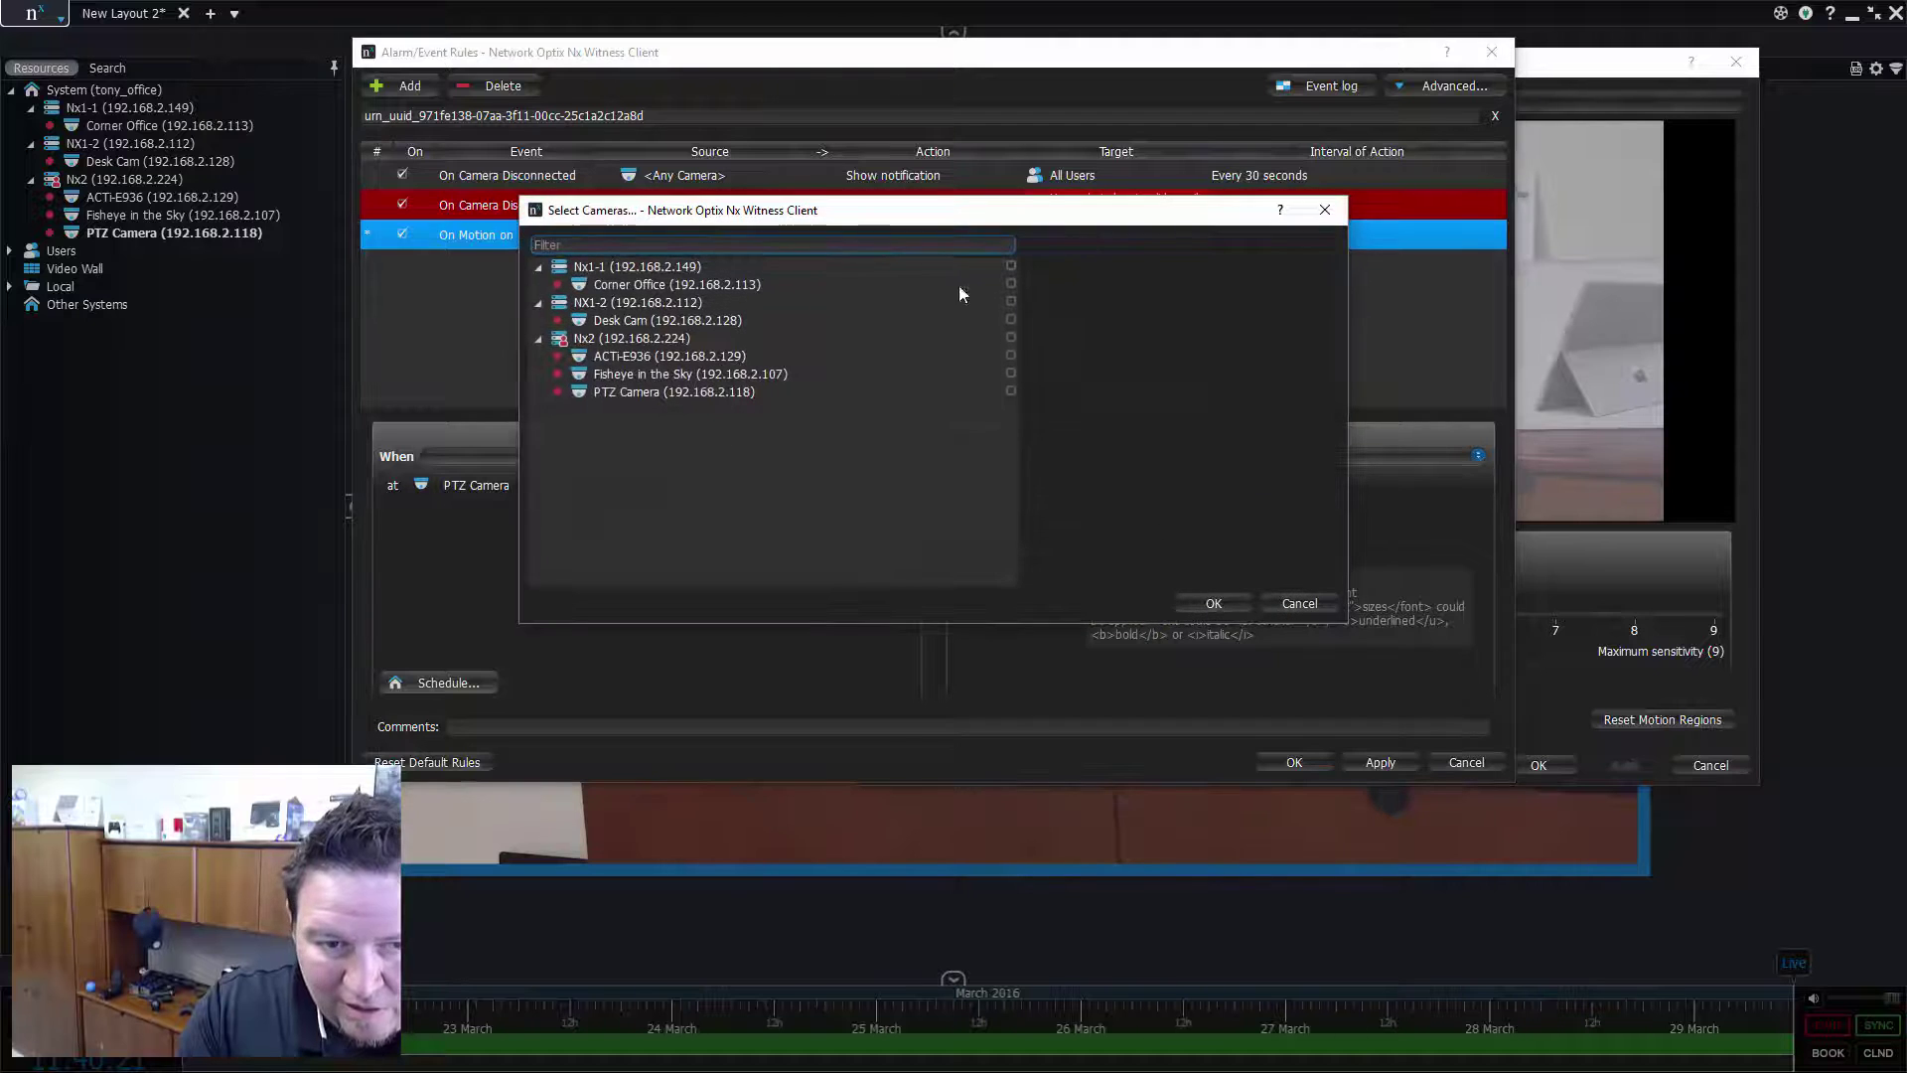
{"action": "left_click", "coordinate": [1011, 390]}
{"action": "left_click", "coordinate": [1214, 604]}
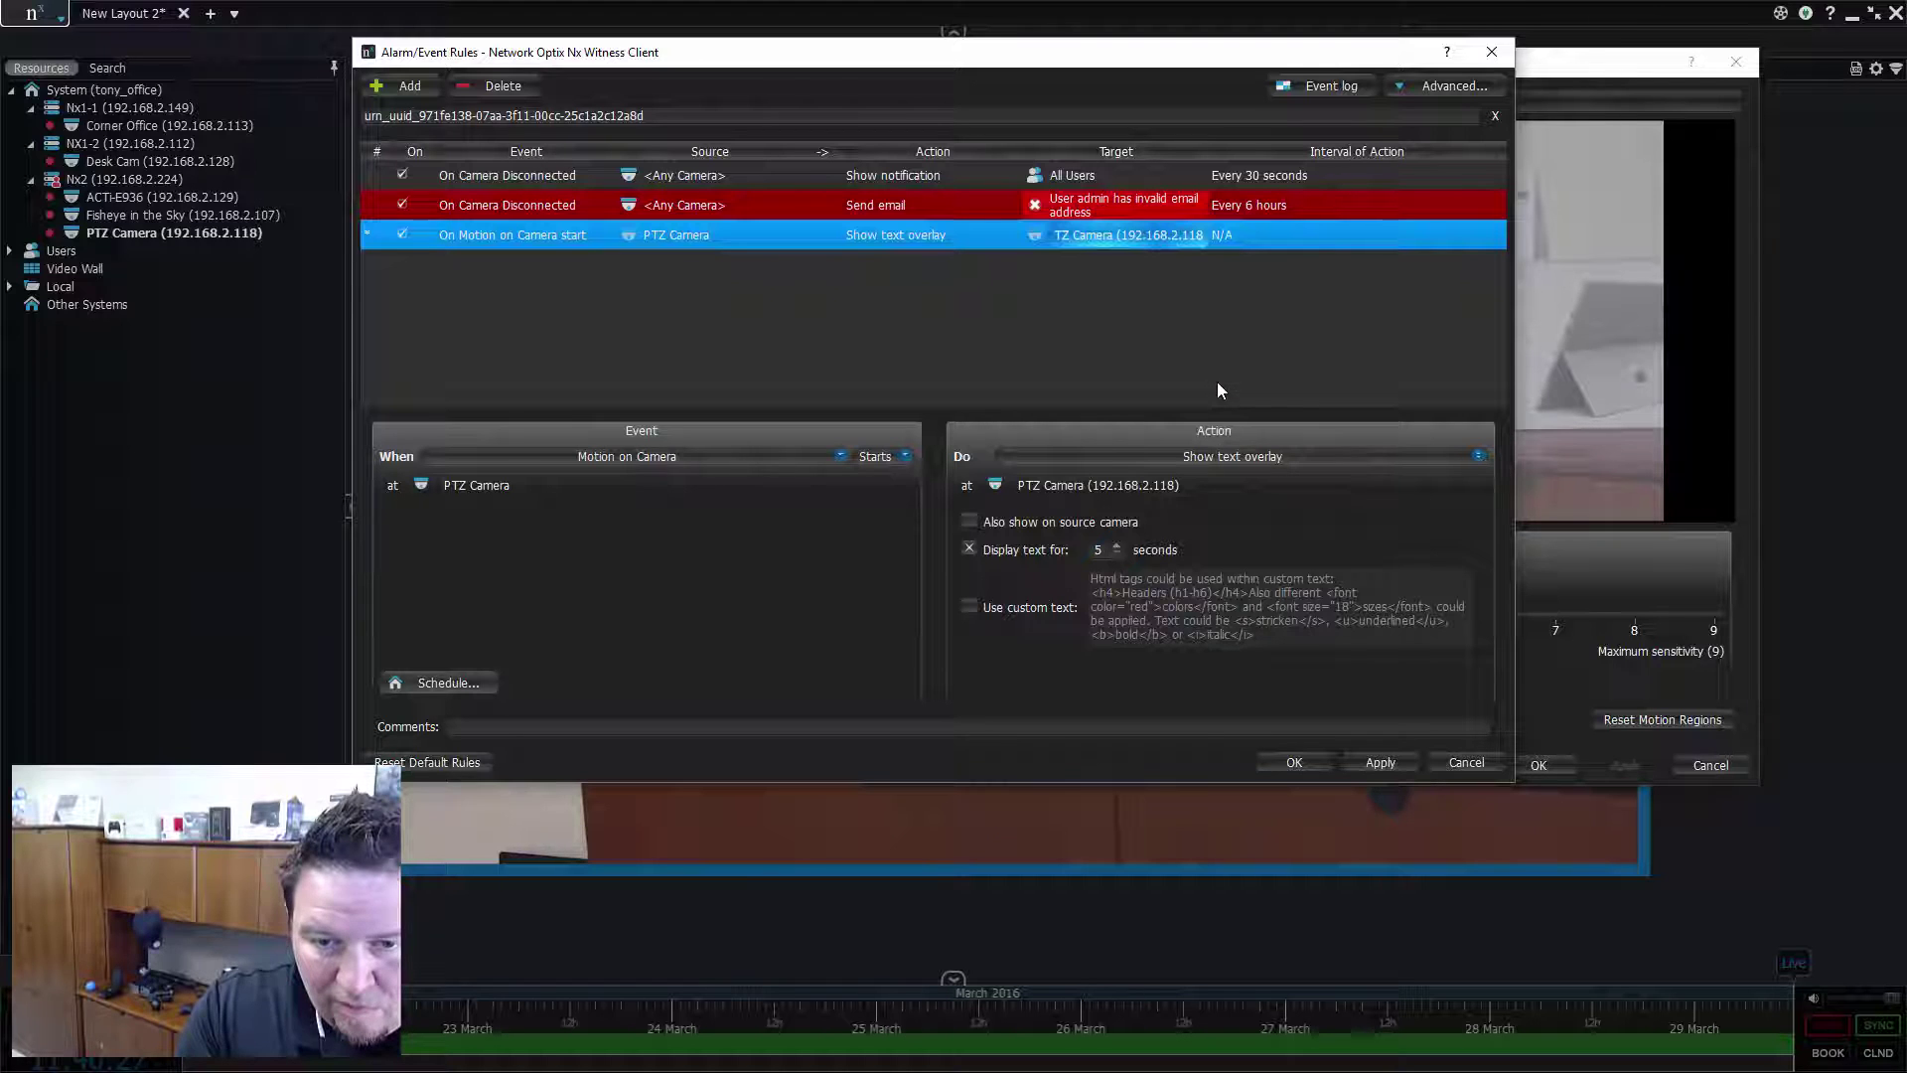
- Enable custom overlay text and enter 'Ollie has been stolen.'
{"action": "left_click", "coordinate": [1074, 607]}
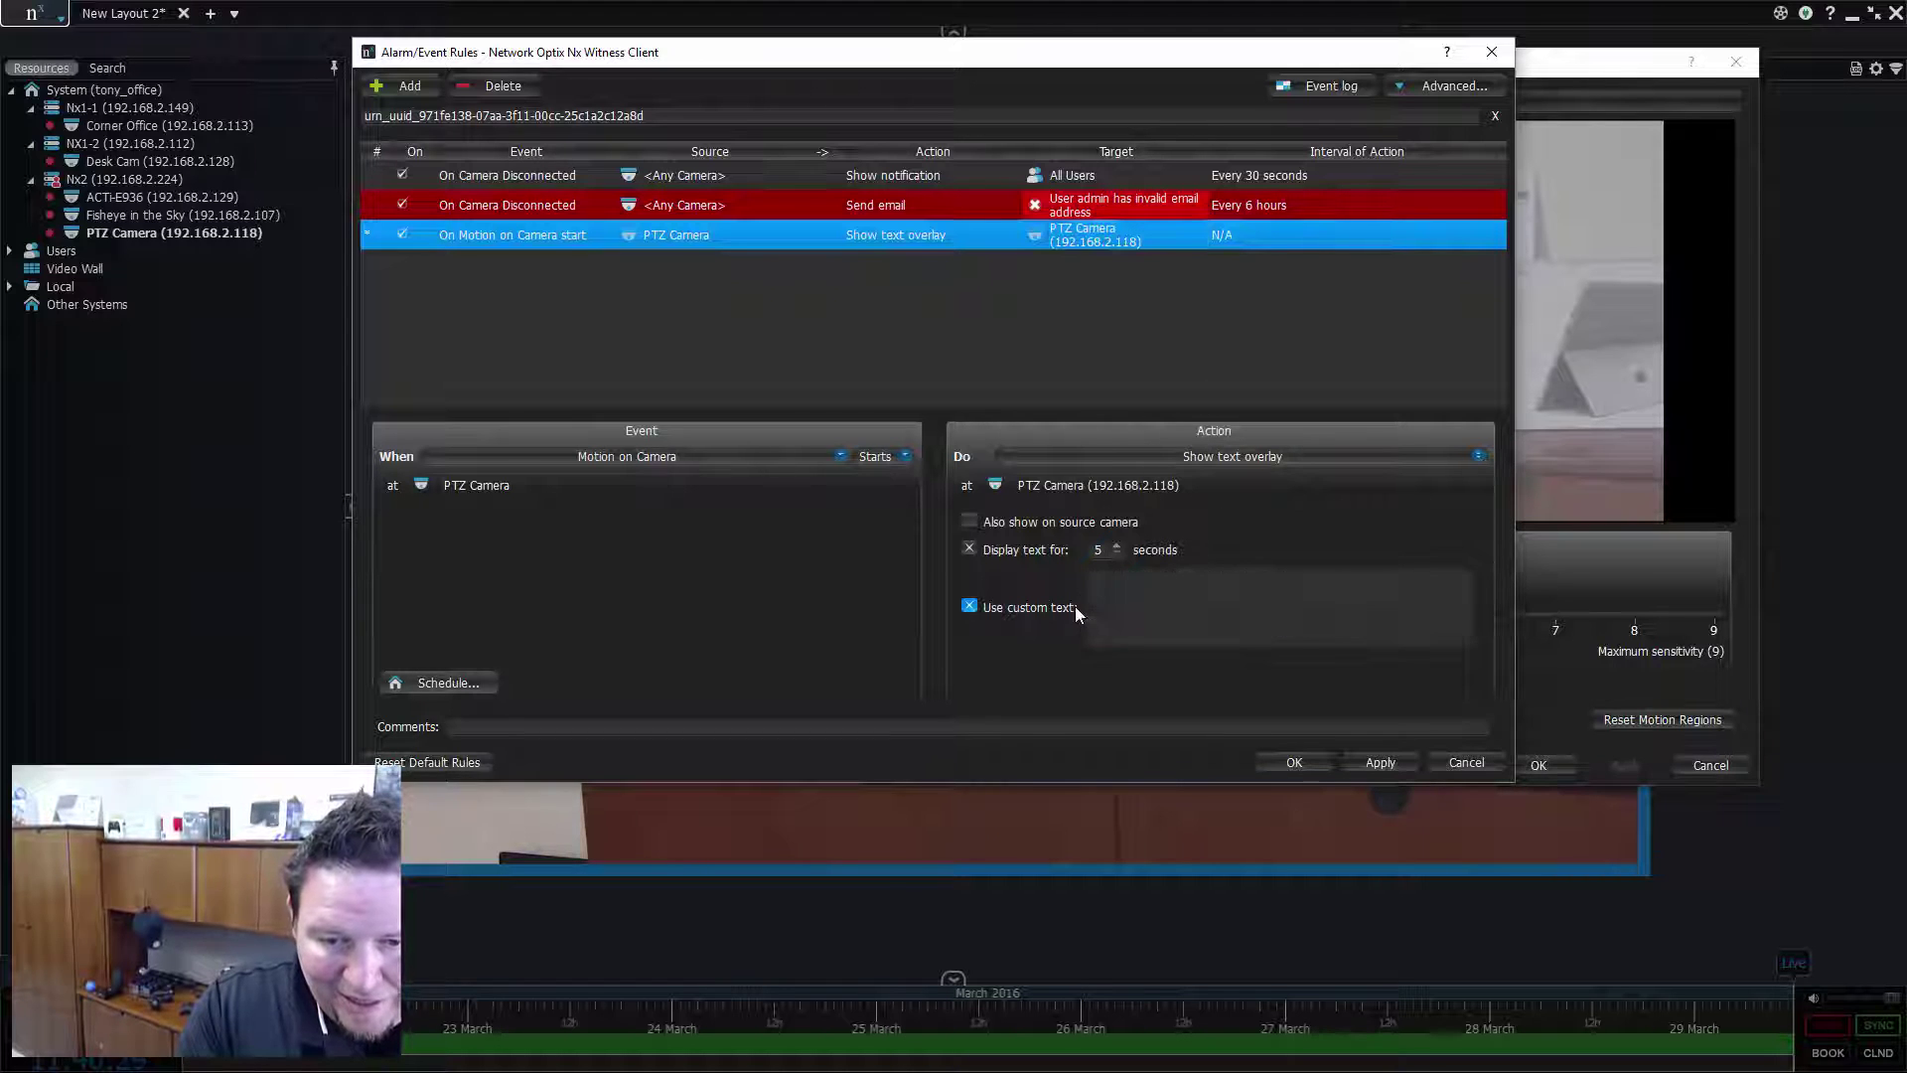
{"action": "left_click", "coordinate": [1135, 579]}
{"action": "type", "text": "Ollie "}
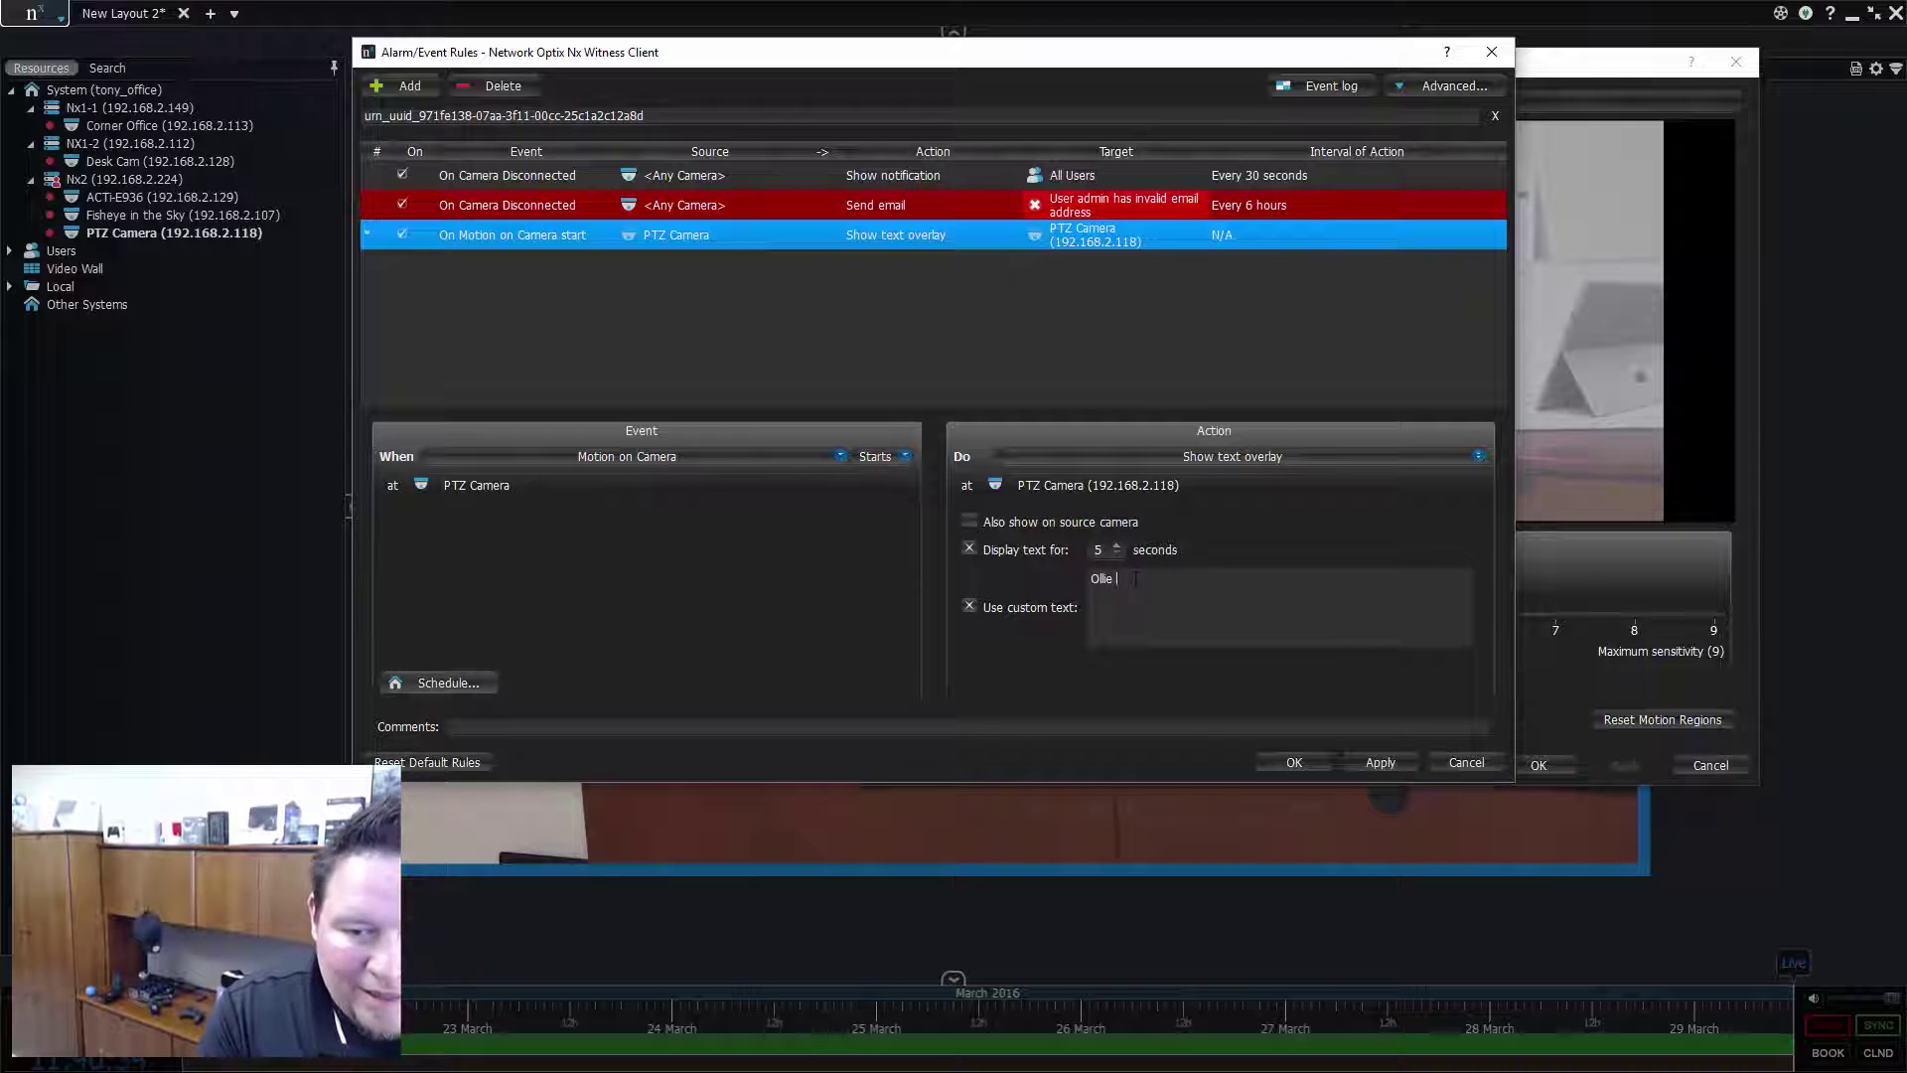
{"action": "type", "text": "has been stole"}
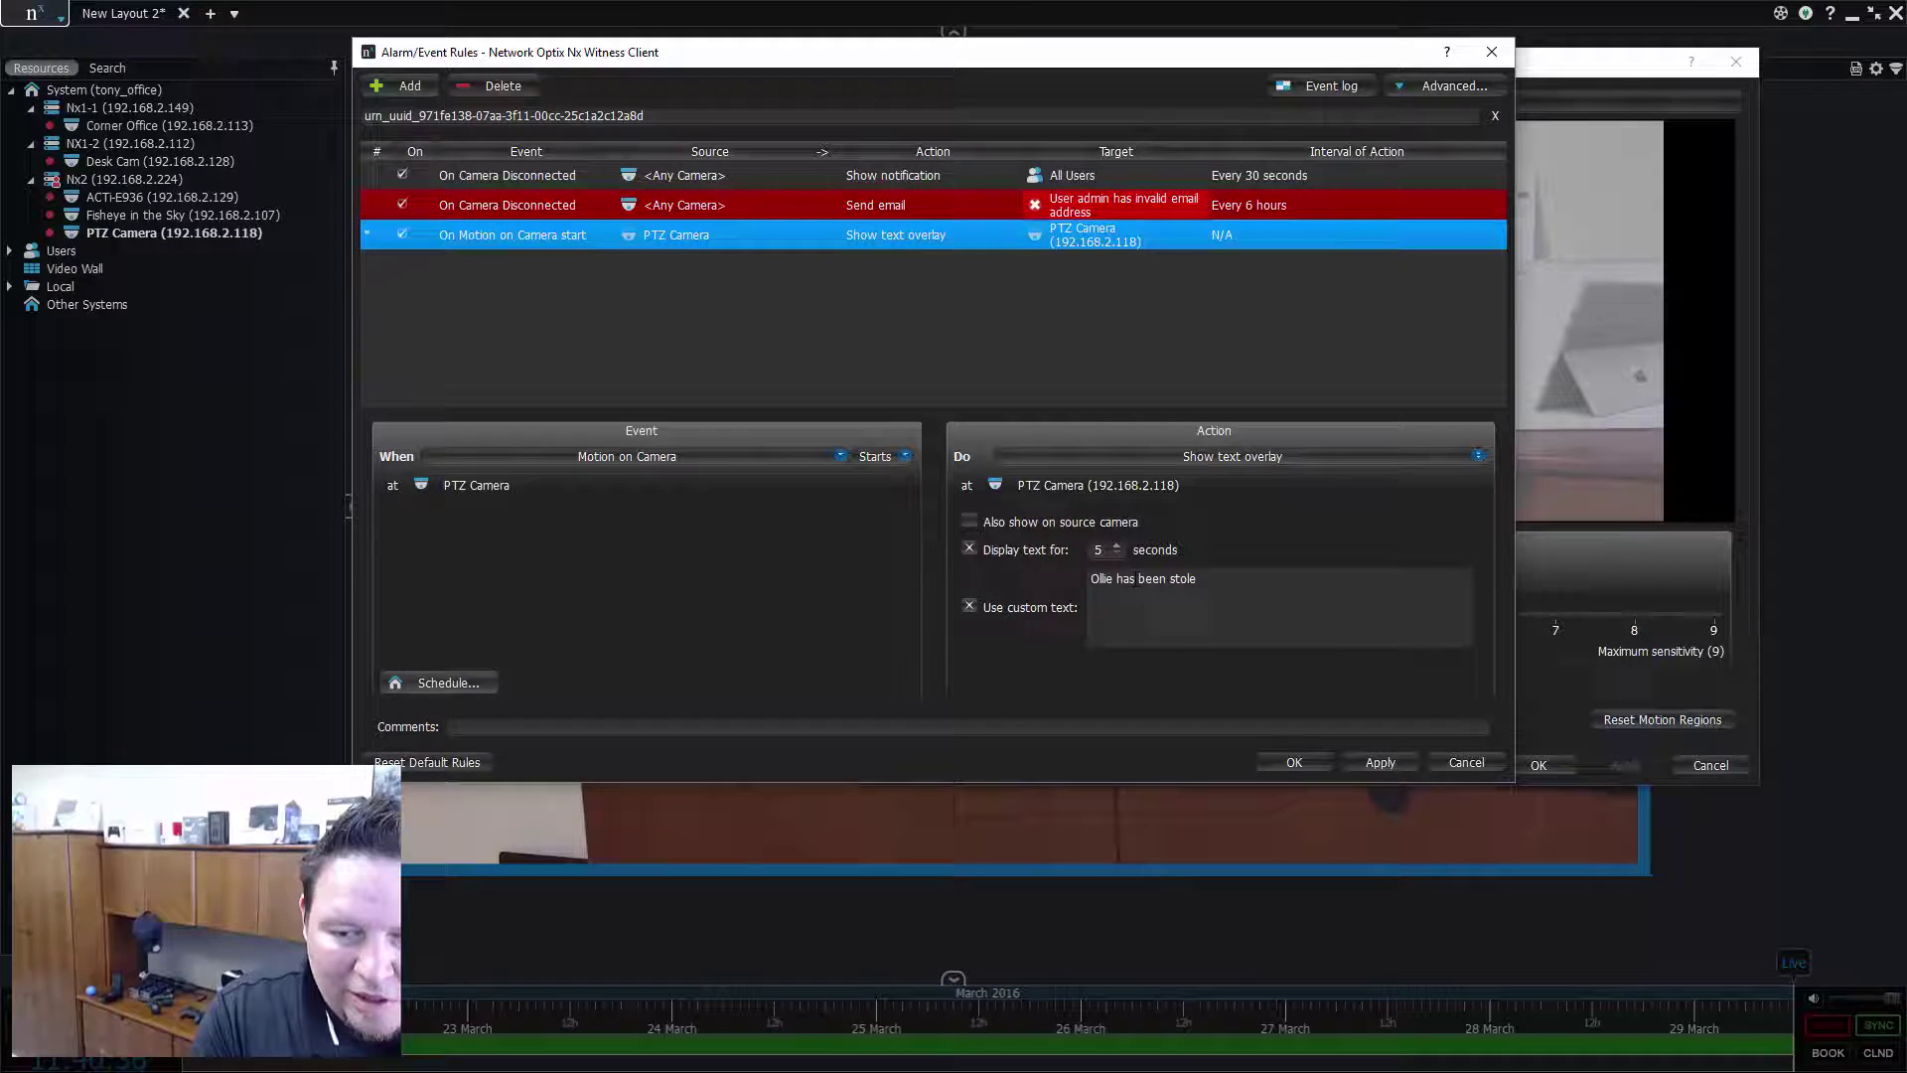
{"action": "type", "text": "n."}
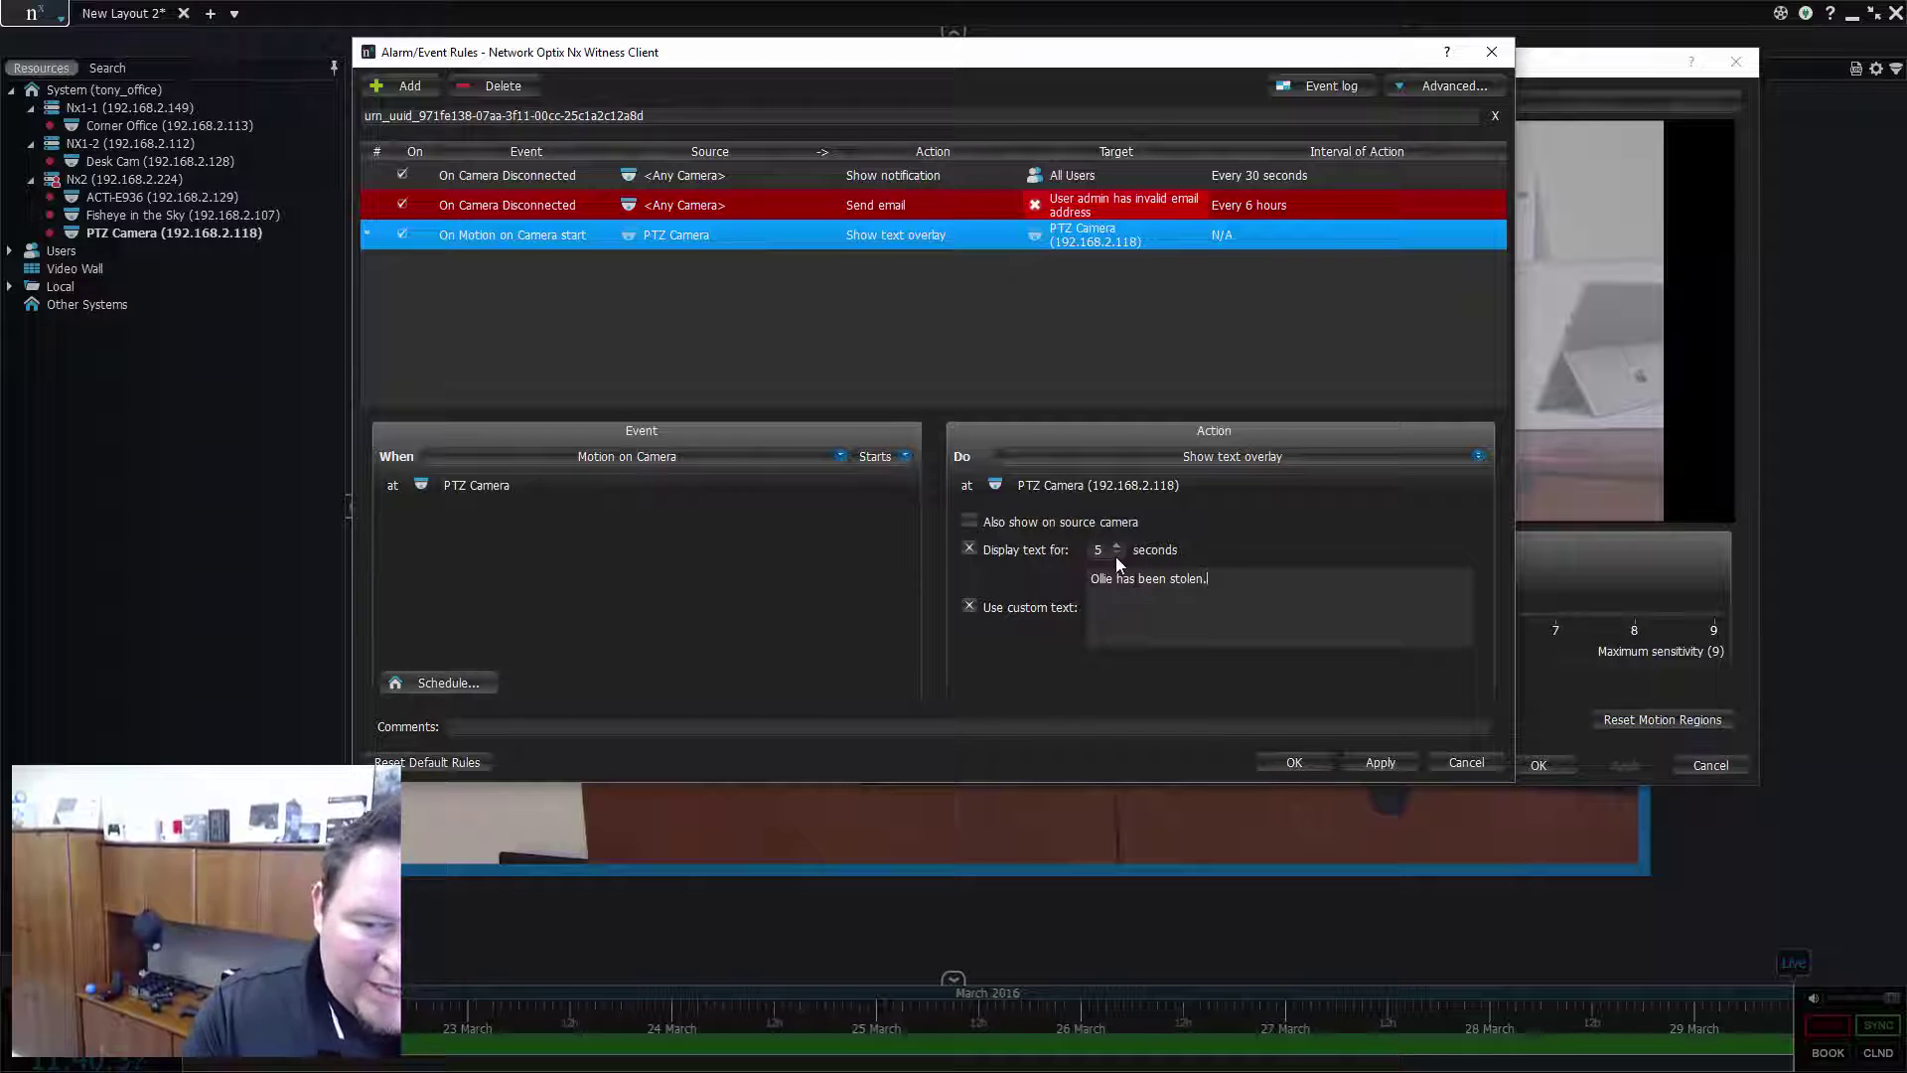
{"action": "left_click", "coordinate": [1001, 525]}
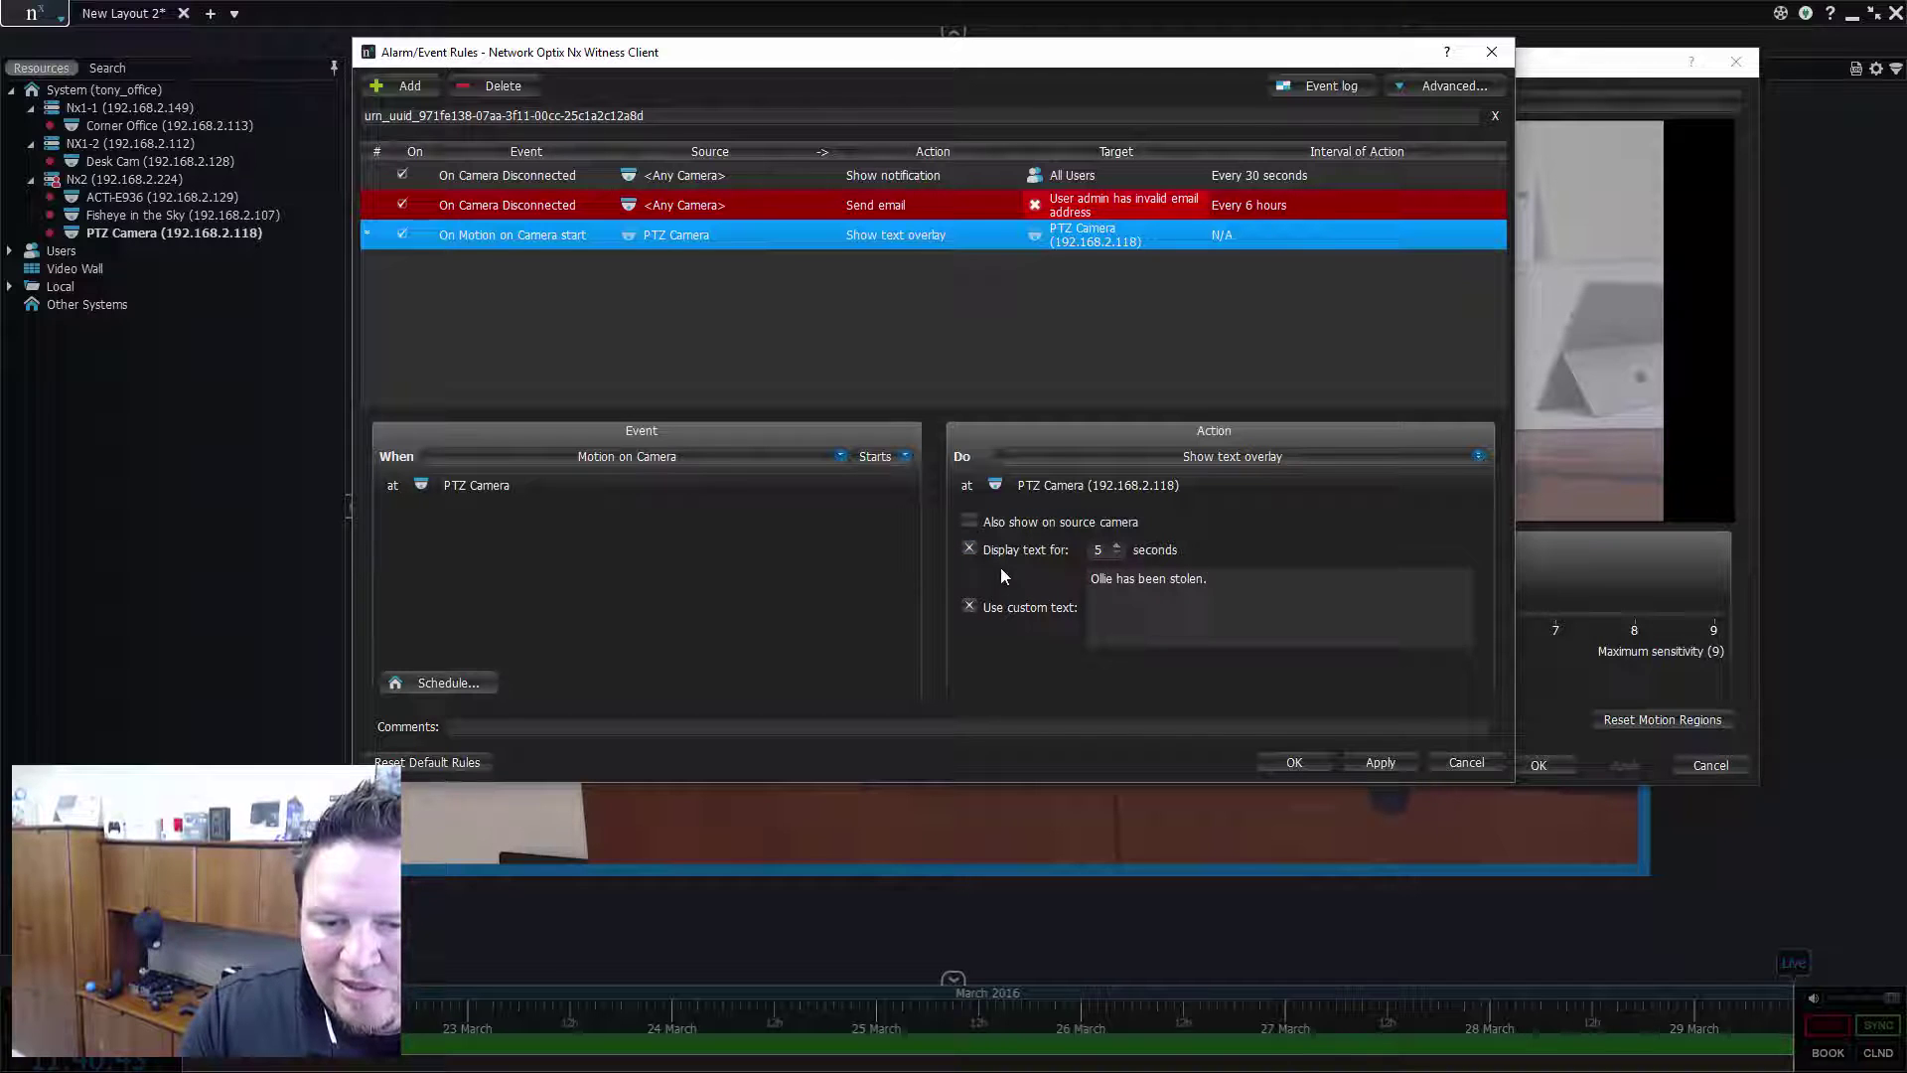
- Toggle Use custom text off and back on, then apply and save the motion rule
{"action": "left_click", "coordinate": [969, 607]}
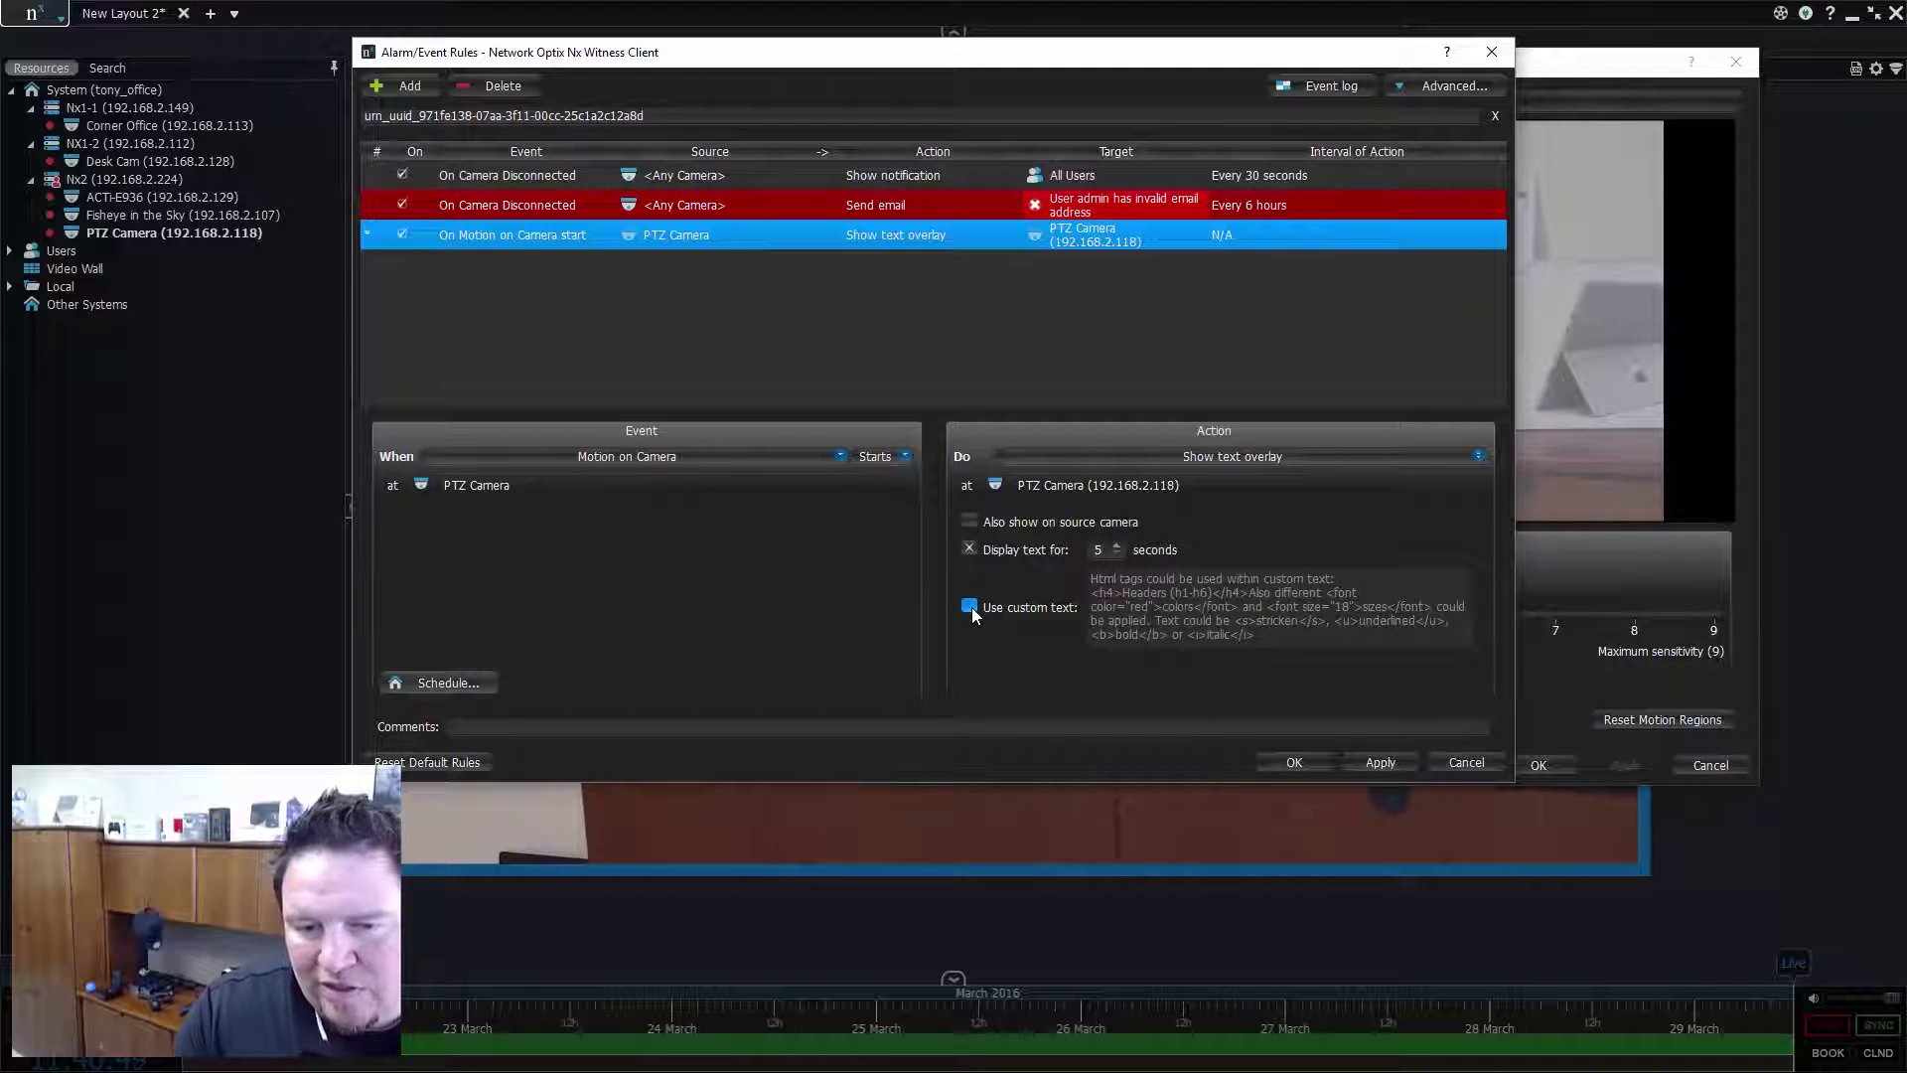
{"action": "left_click", "coordinate": [969, 606]}
{"action": "left_click", "coordinate": [1392, 761]}
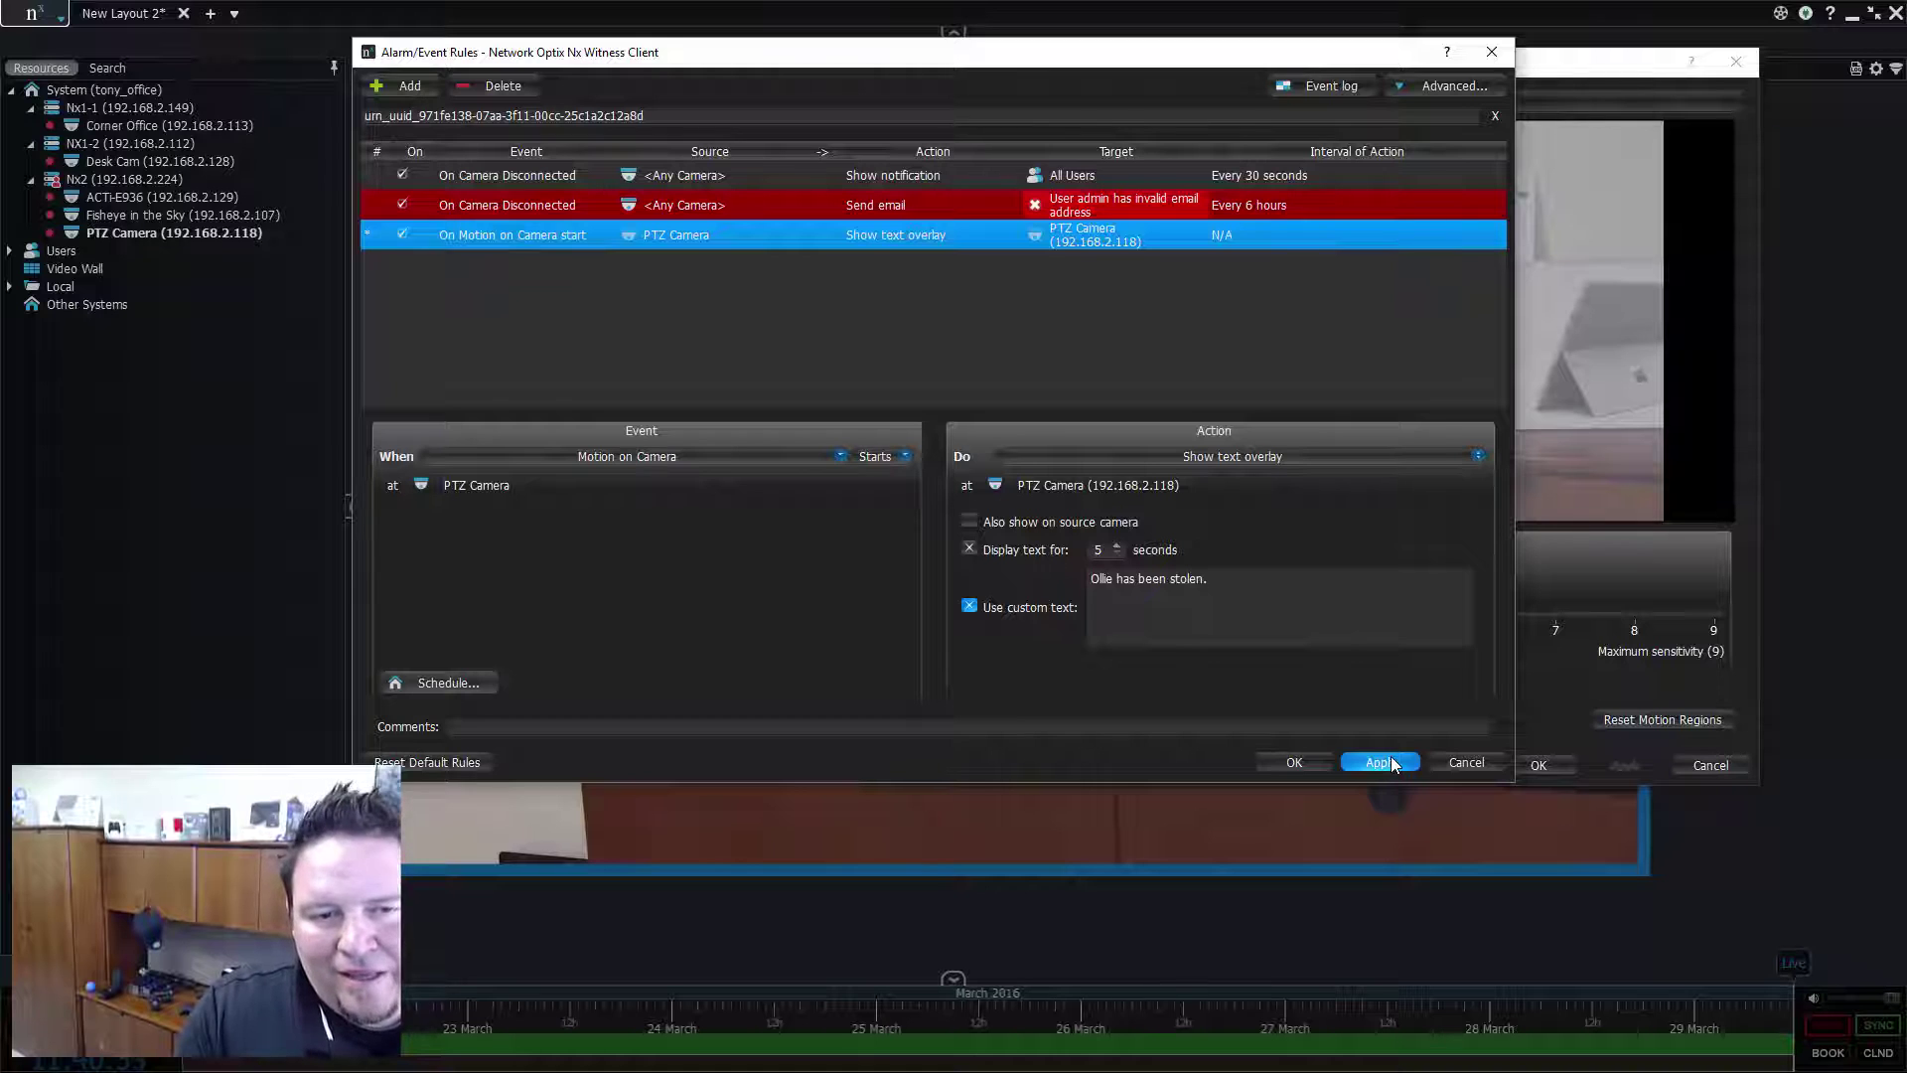
{"action": "left_click", "coordinate": [1392, 762]}
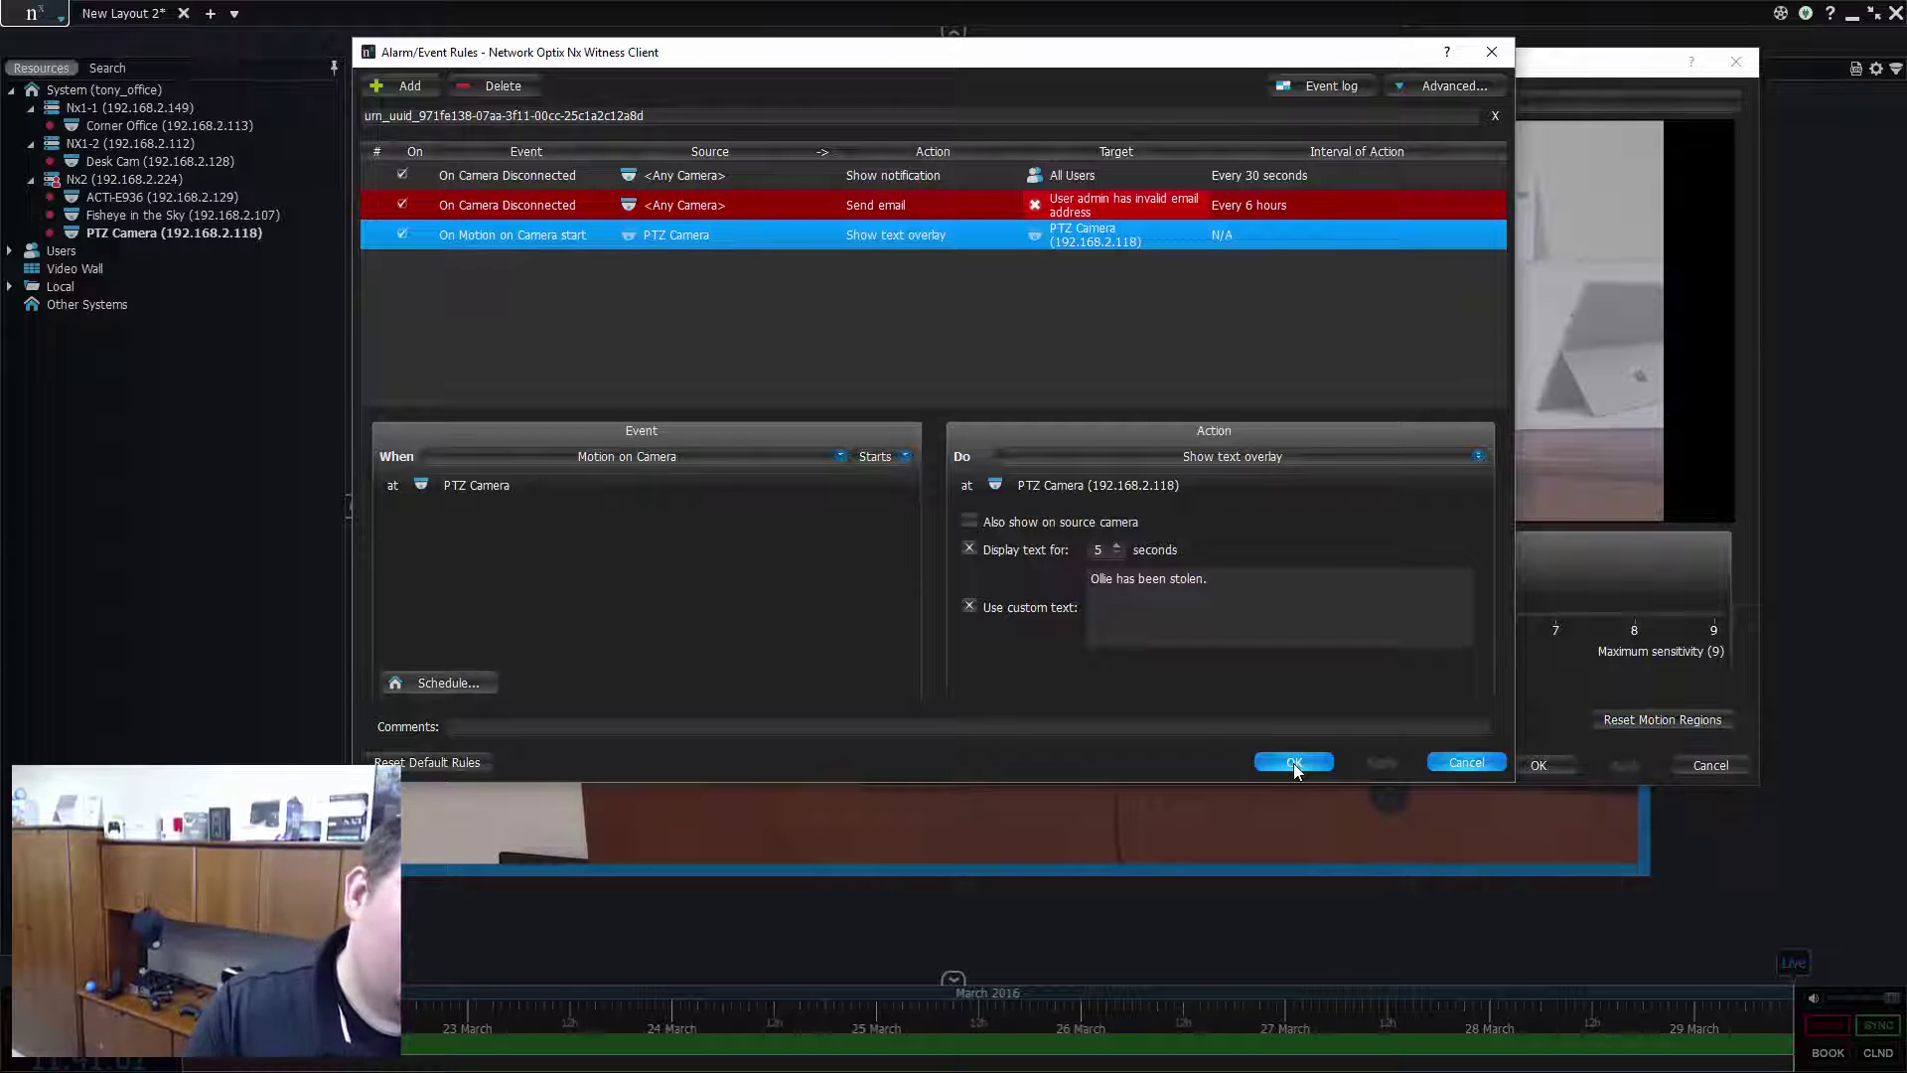
- Close the rules window and Camera Settings, then watch the PTZ Camera live view
{"action": "left_click", "coordinate": [1293, 762]}
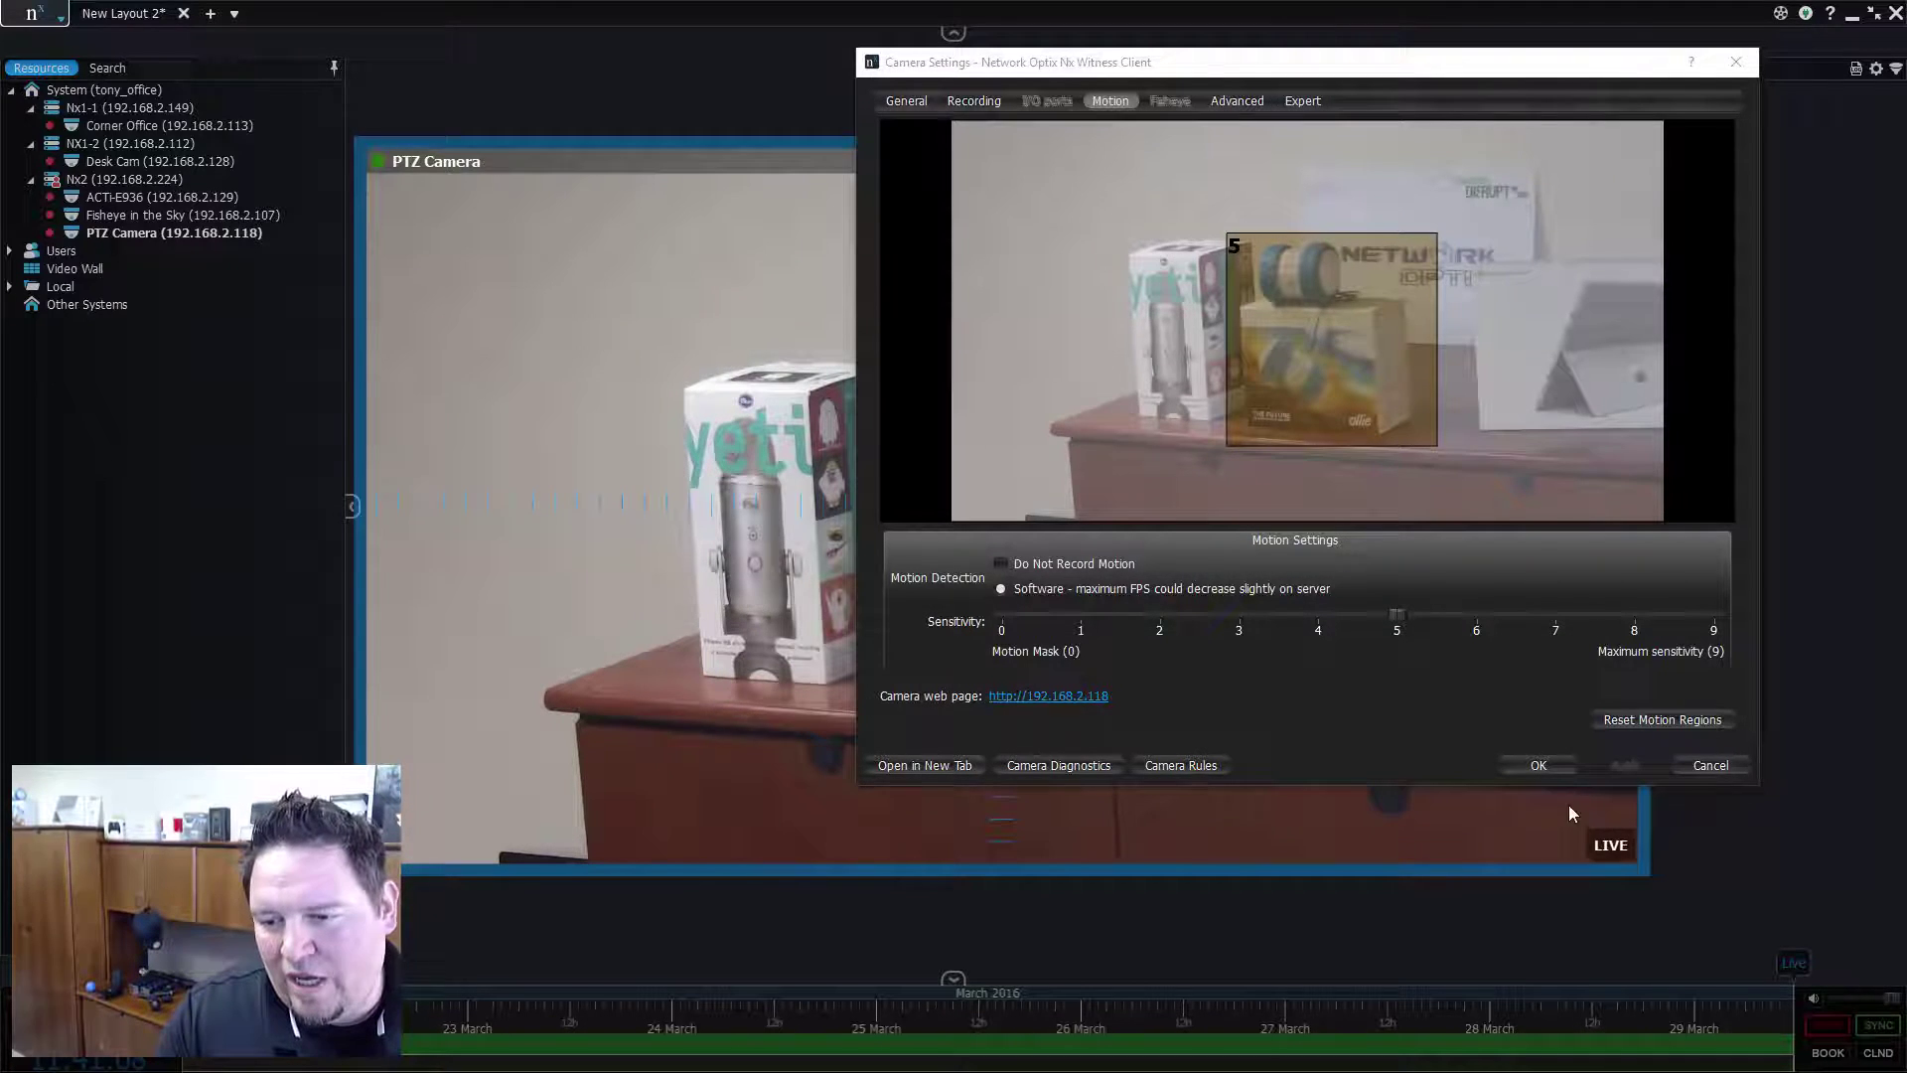
{"action": "left_click", "coordinate": [1547, 765]}
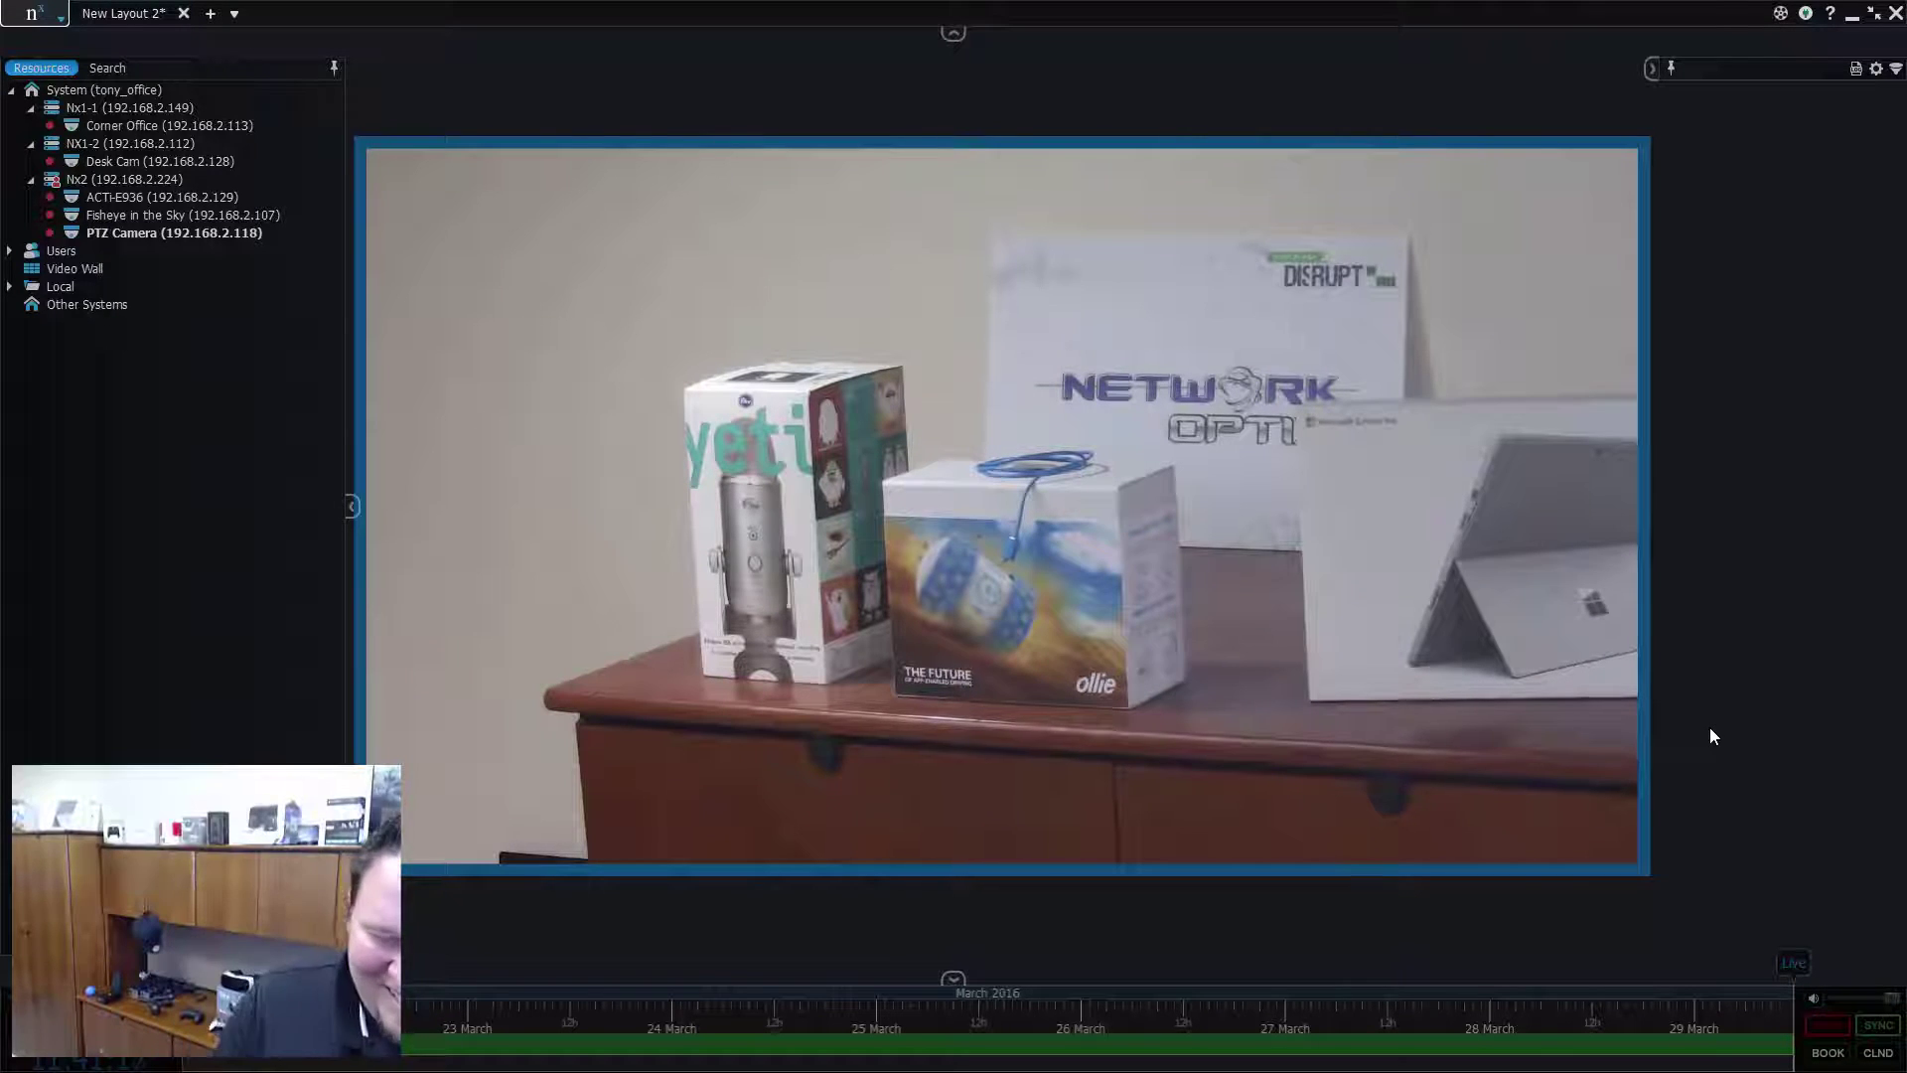
{"action": "mouse_move", "coordinate": [1498, 693]}
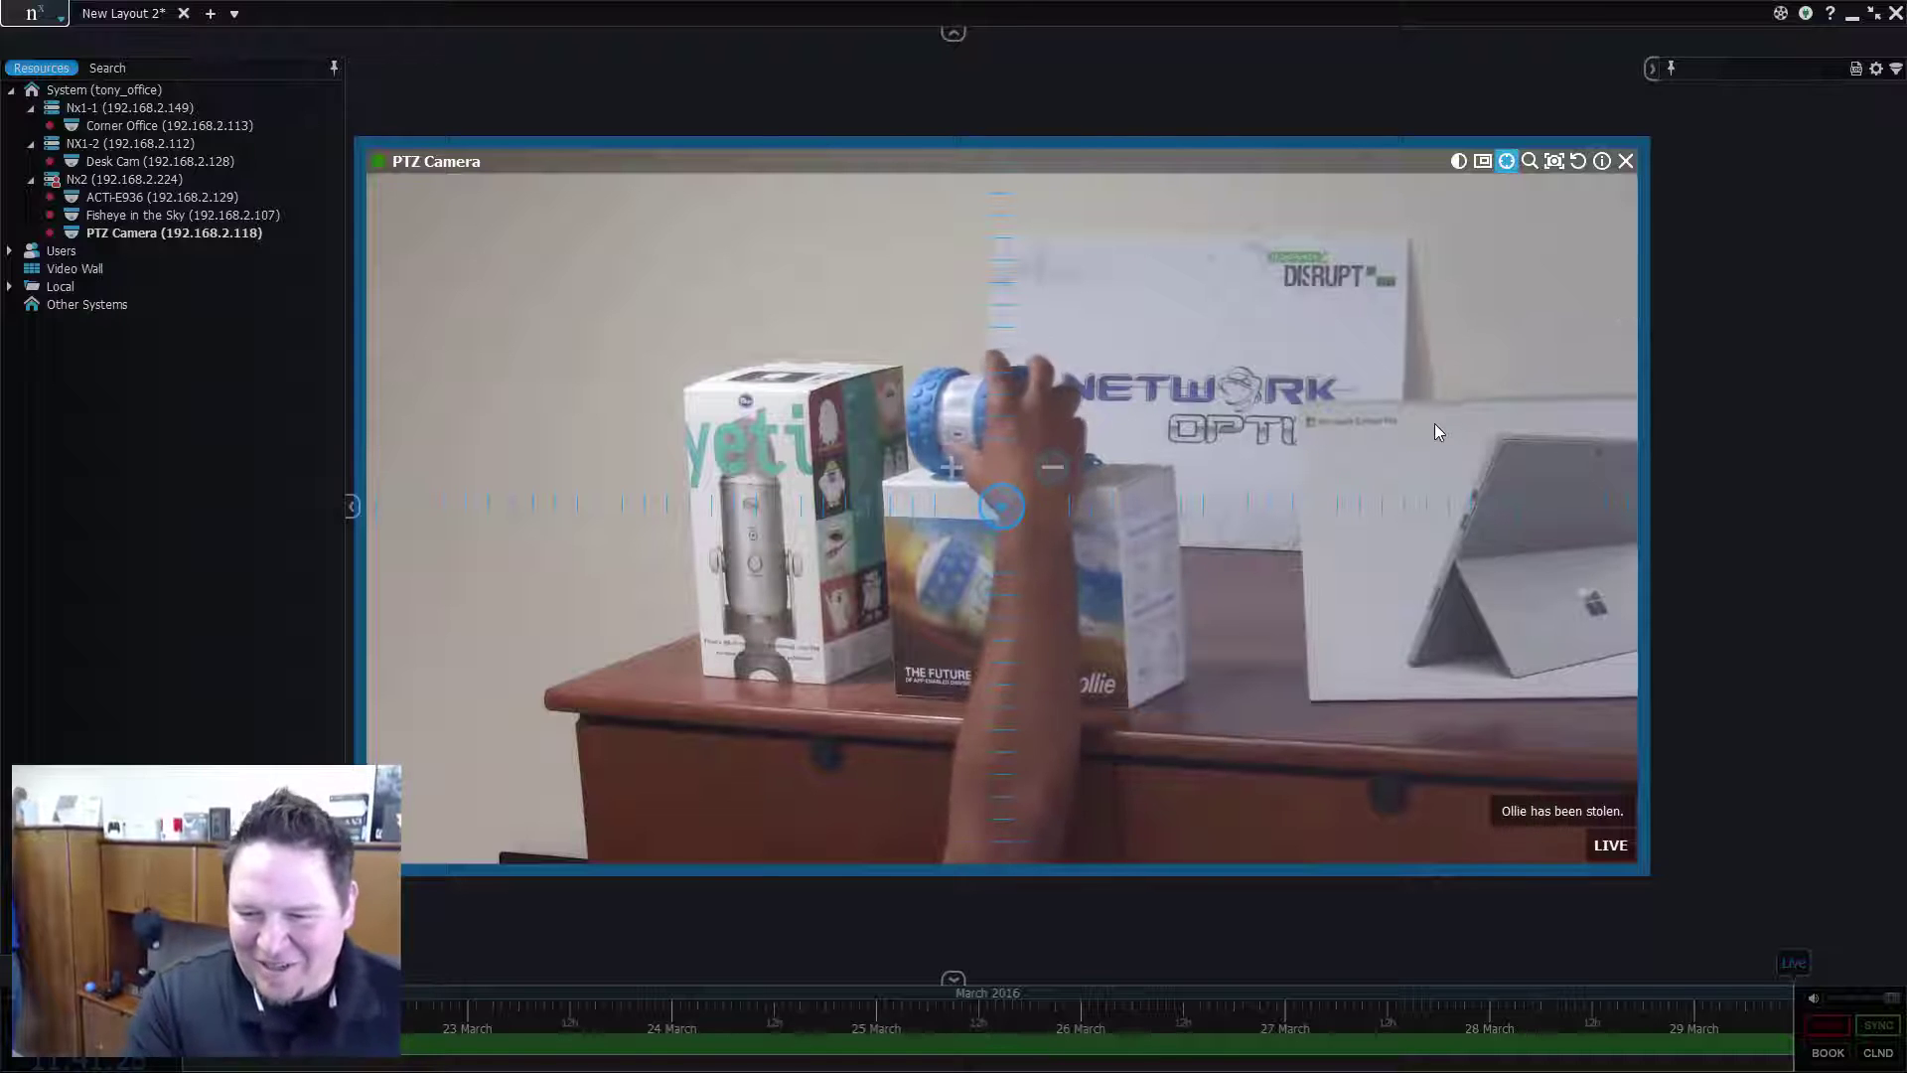
- Reopen the PTZ Camera's settings and rules, re-toggling custom overlay text on
{"action": "right_click", "coordinate": [1325, 362]}
{"action": "left_click", "coordinate": [1422, 678]}
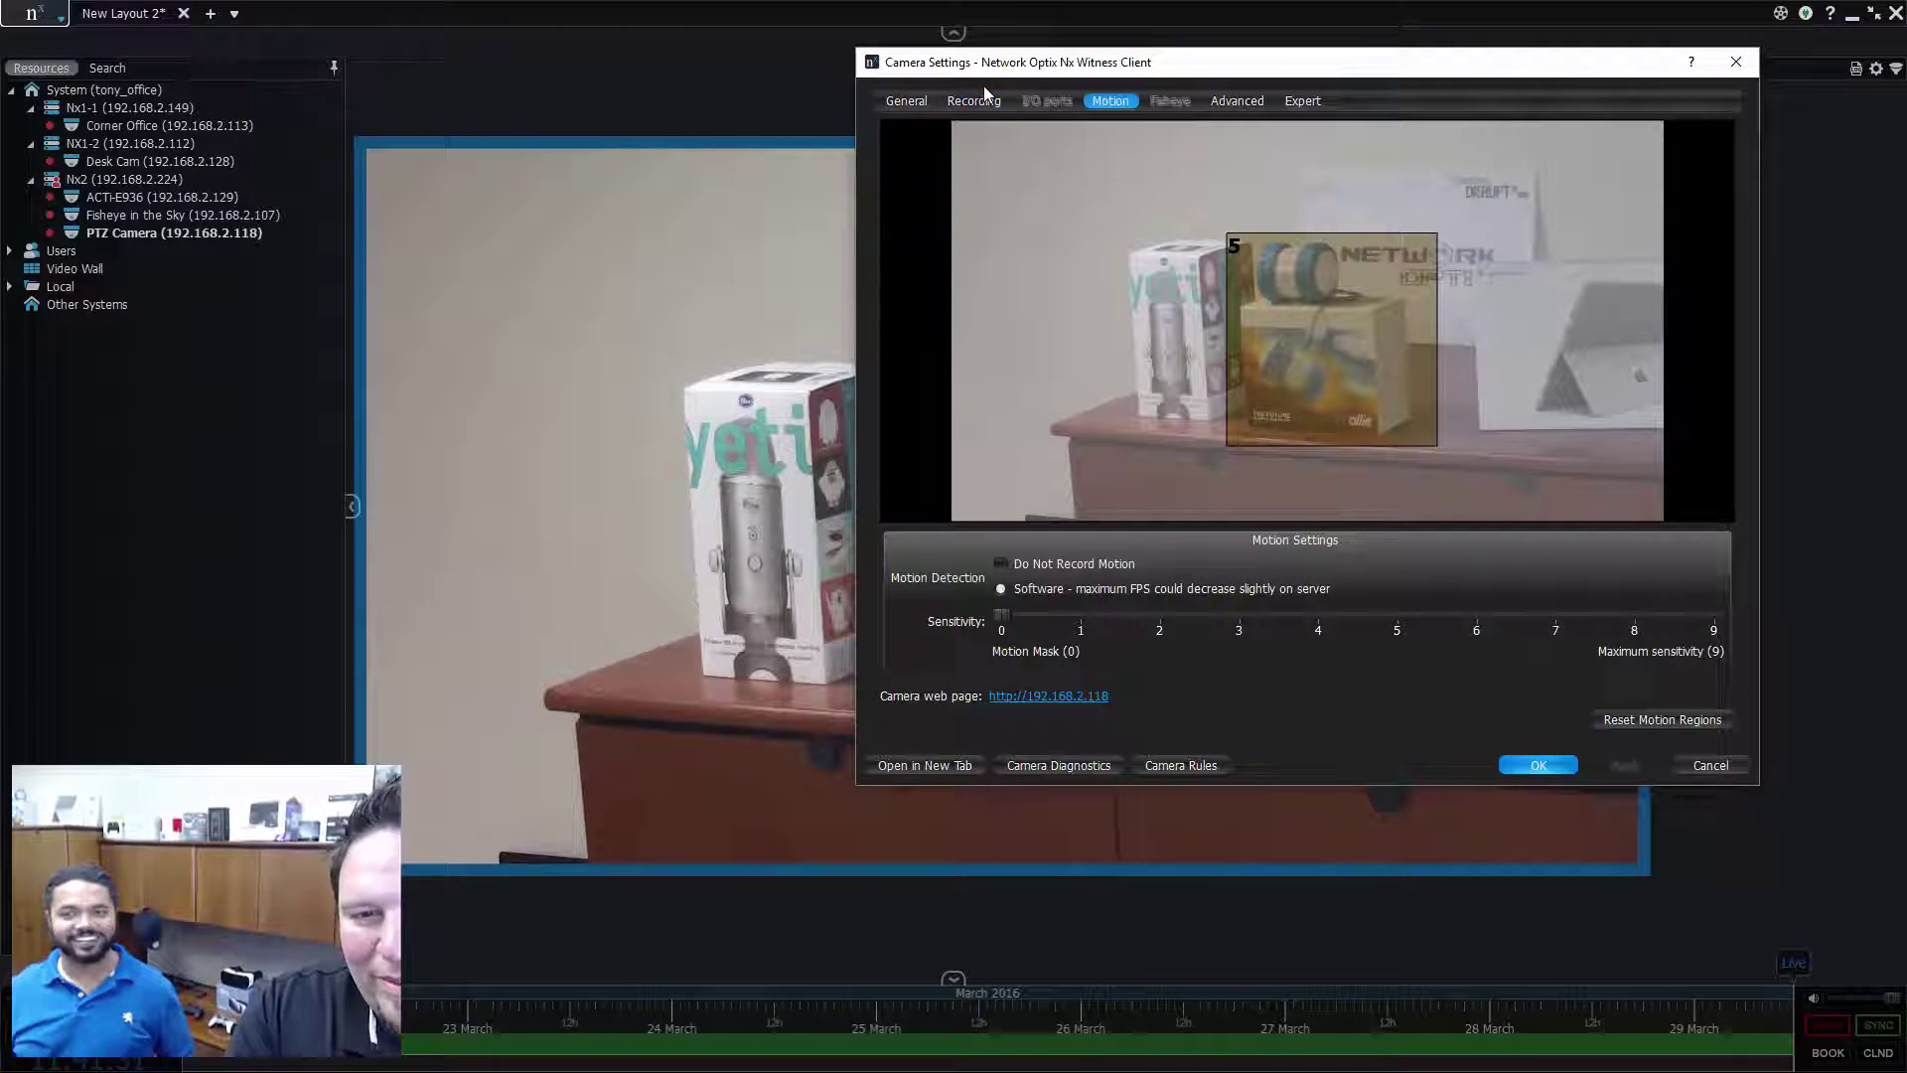
{"action": "left_click", "coordinate": [922, 101]}
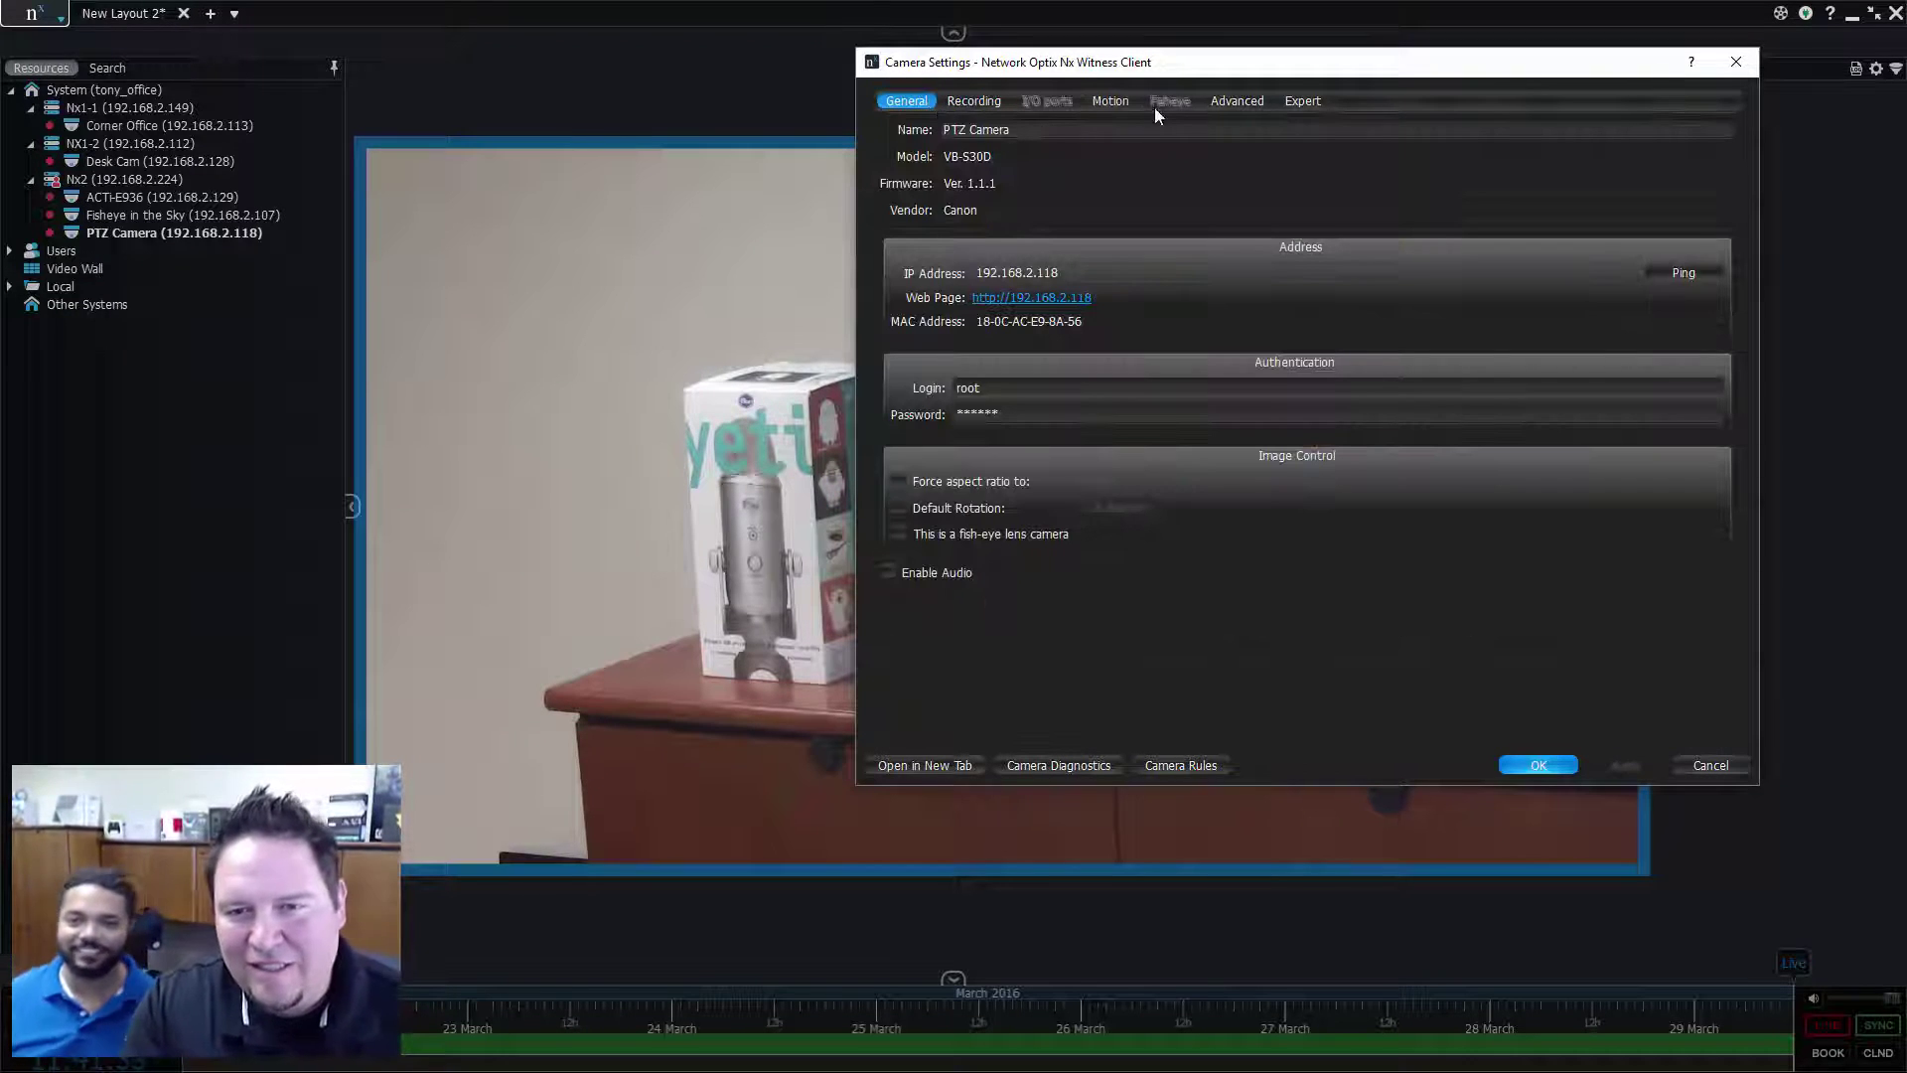
{"action": "left_click", "coordinate": [1180, 763]}
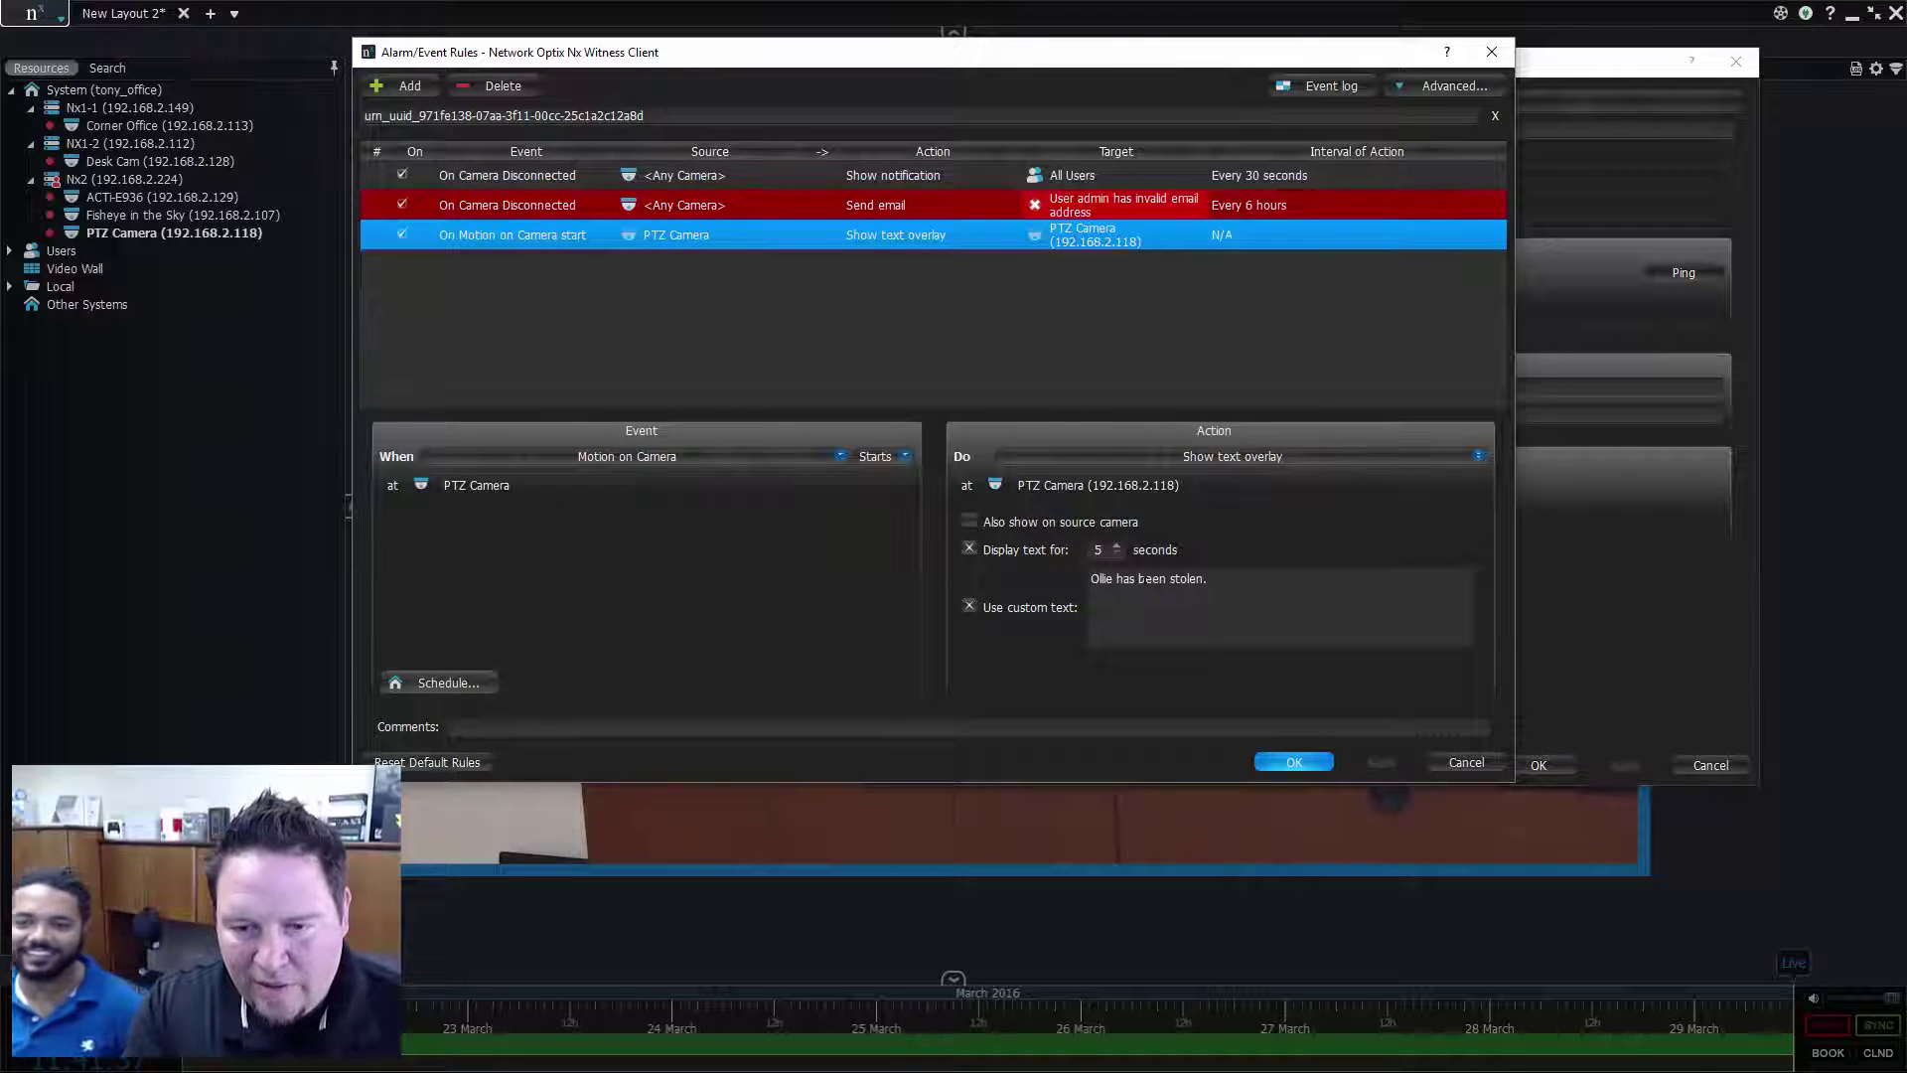
{"action": "left_click", "coordinate": [970, 607]}
{"action": "left_click", "coordinate": [969, 607]}
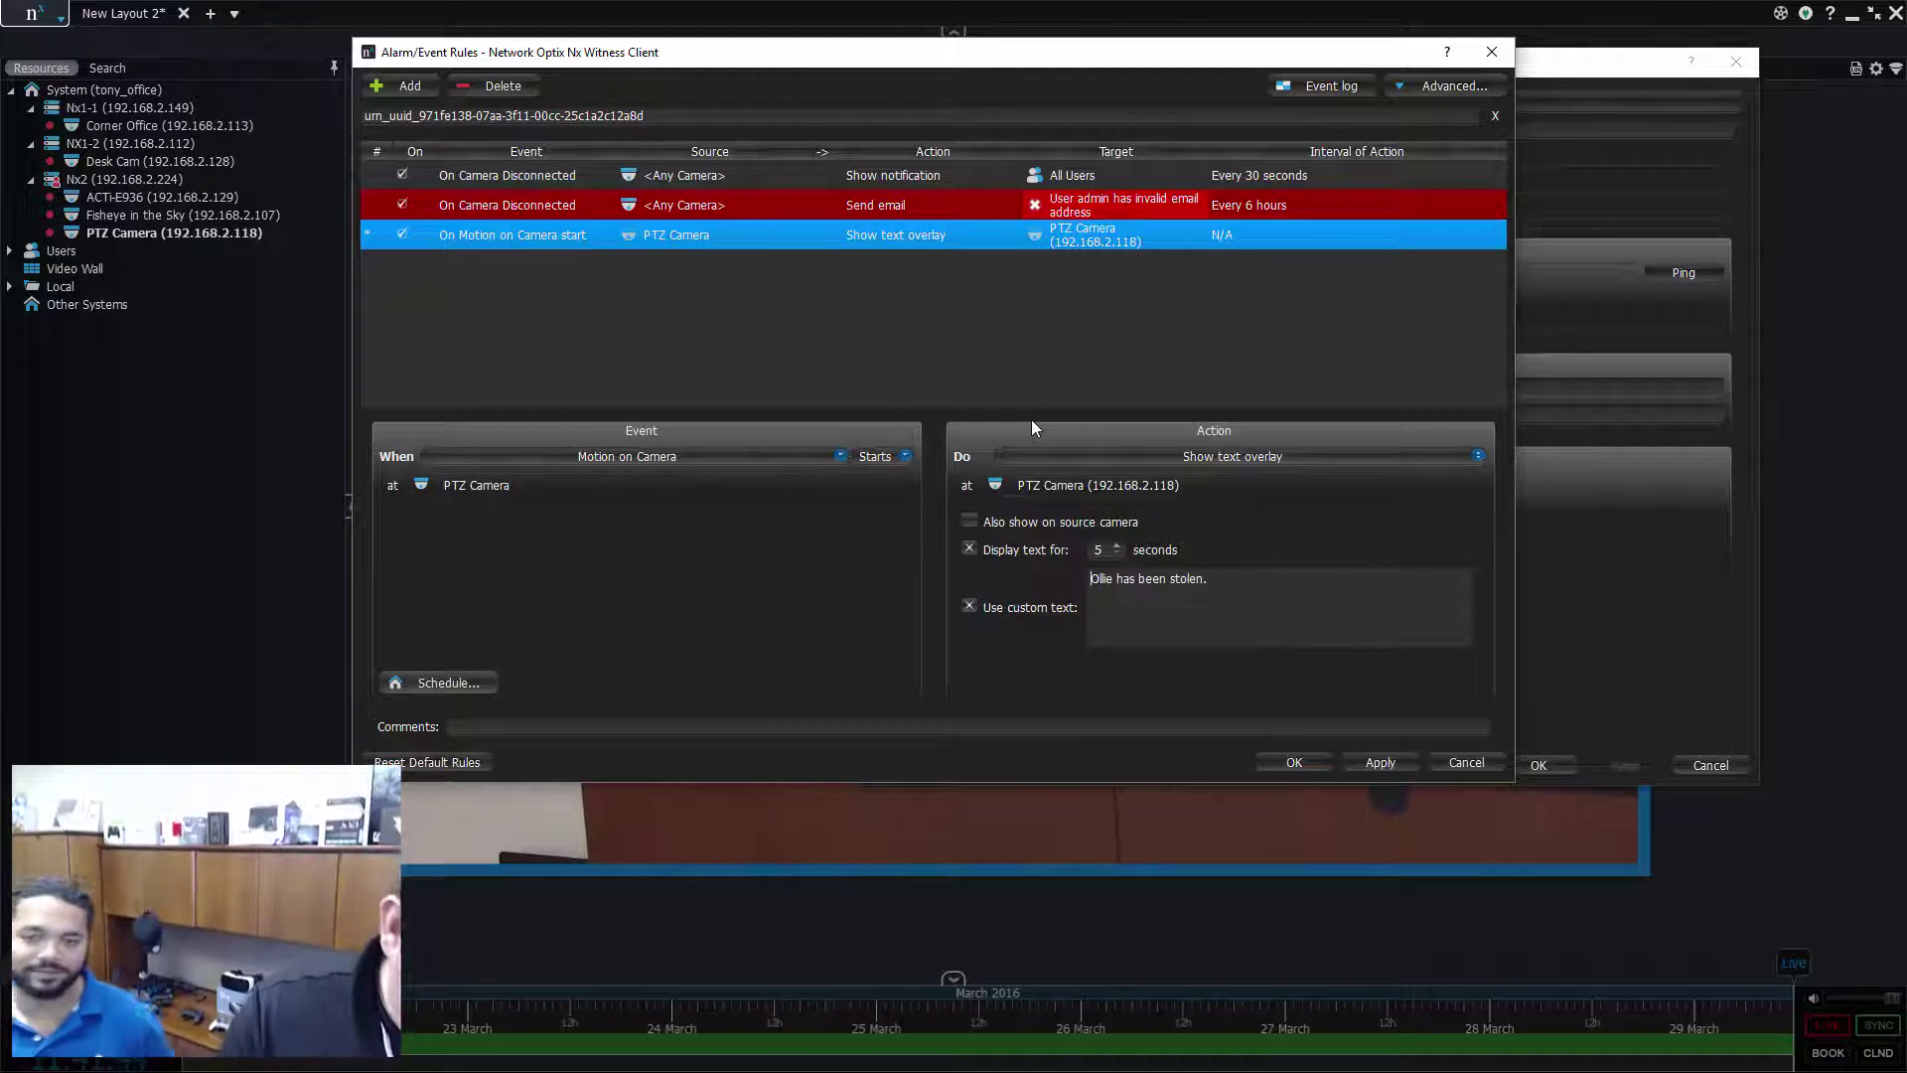
- Wrap the overlay text in <h2> tags, add the line 'It was probably Charles.', and apply
{"action": "type", "text": "<h"}
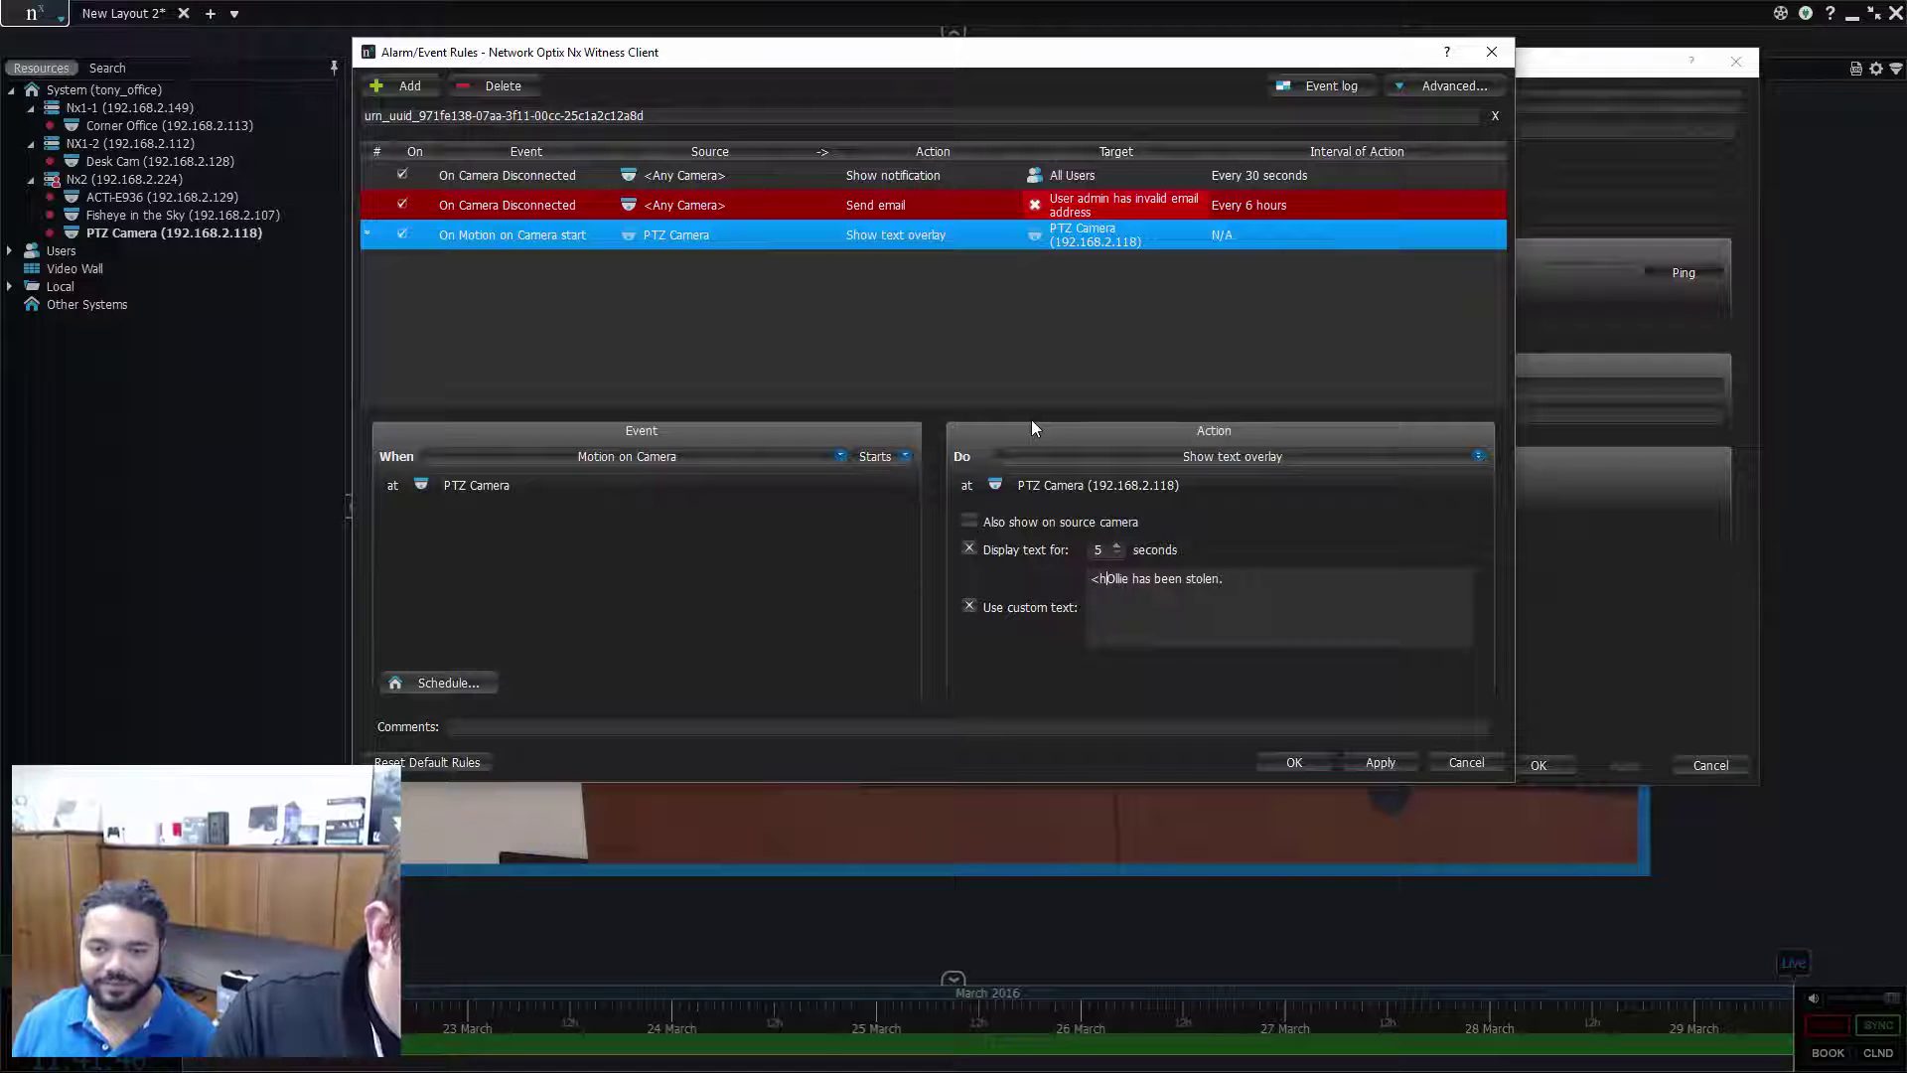
{"action": "type", "text": "2)"}
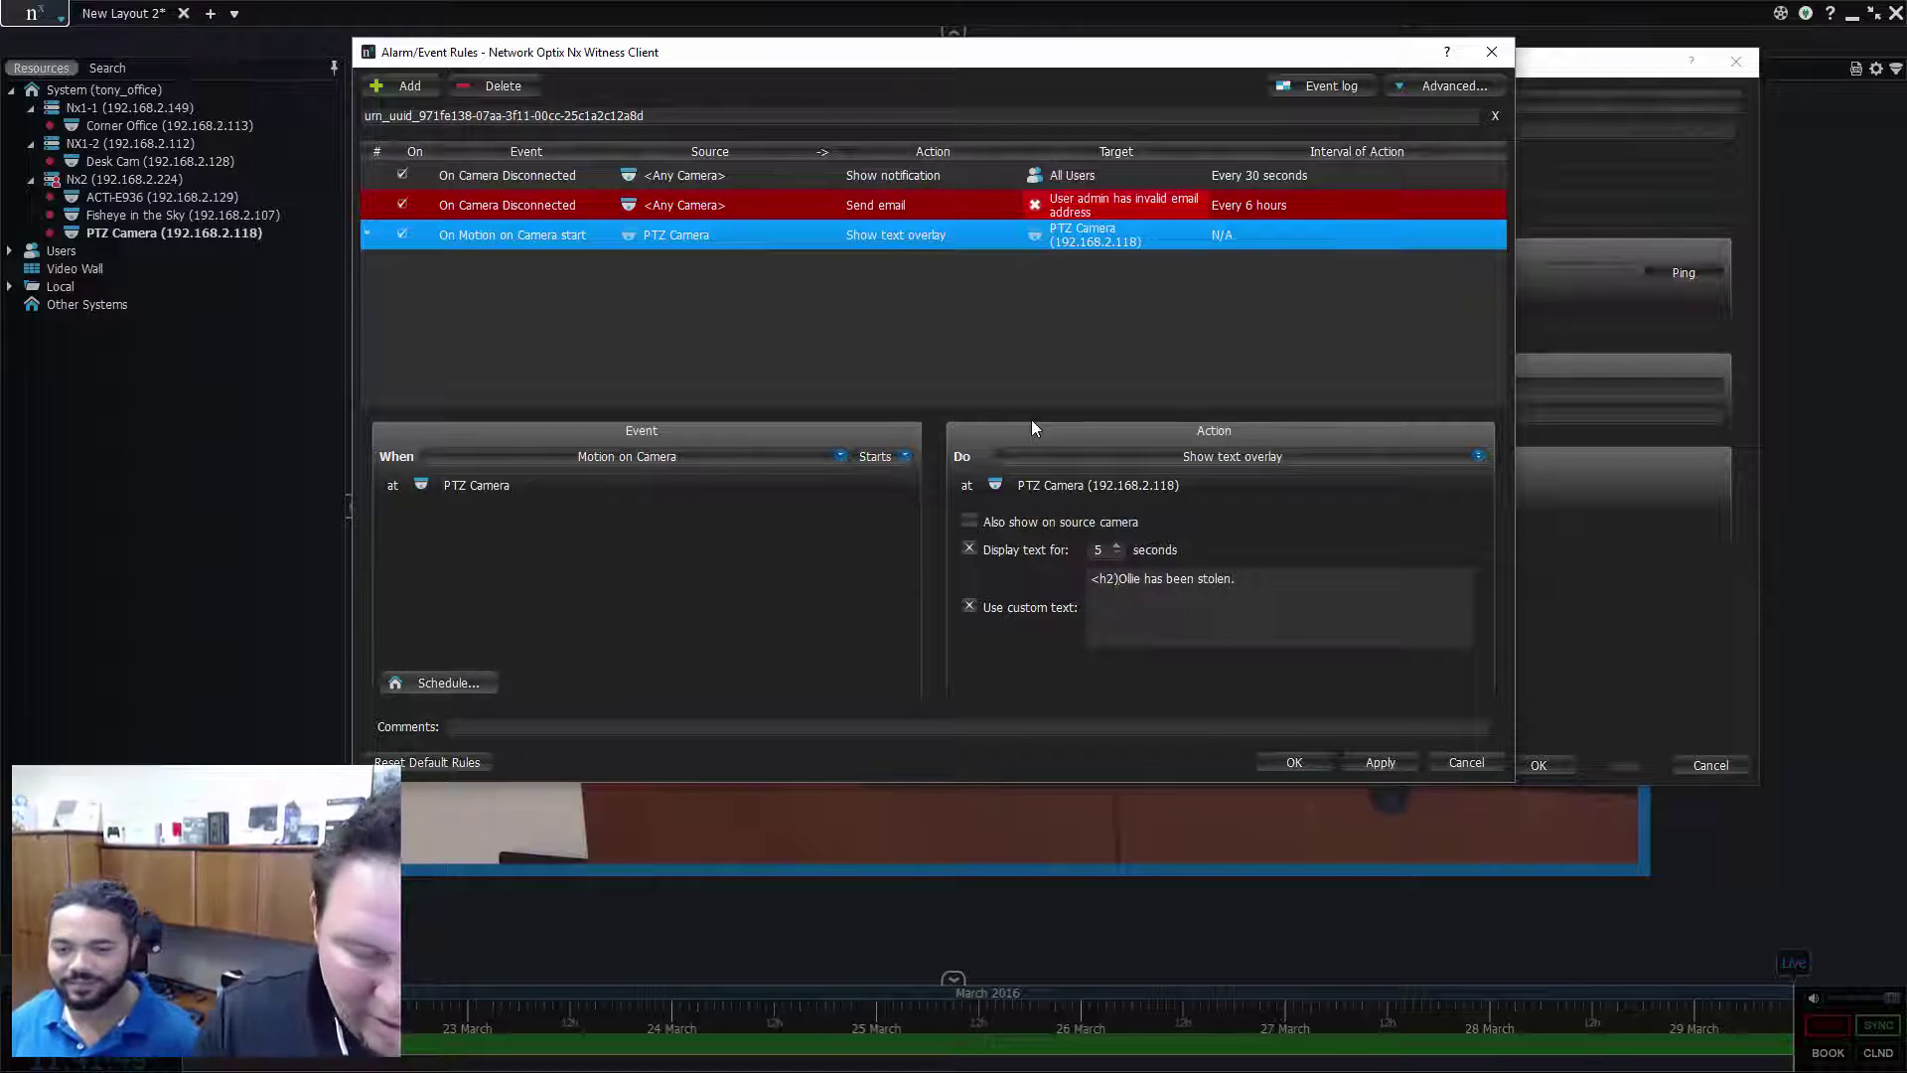
{"action": "key", "text": "BackSpace"}
{"action": "type", "text": ">"}
{"action": "key", "text": "Right"}
{"action": "key", "text": "Right"}
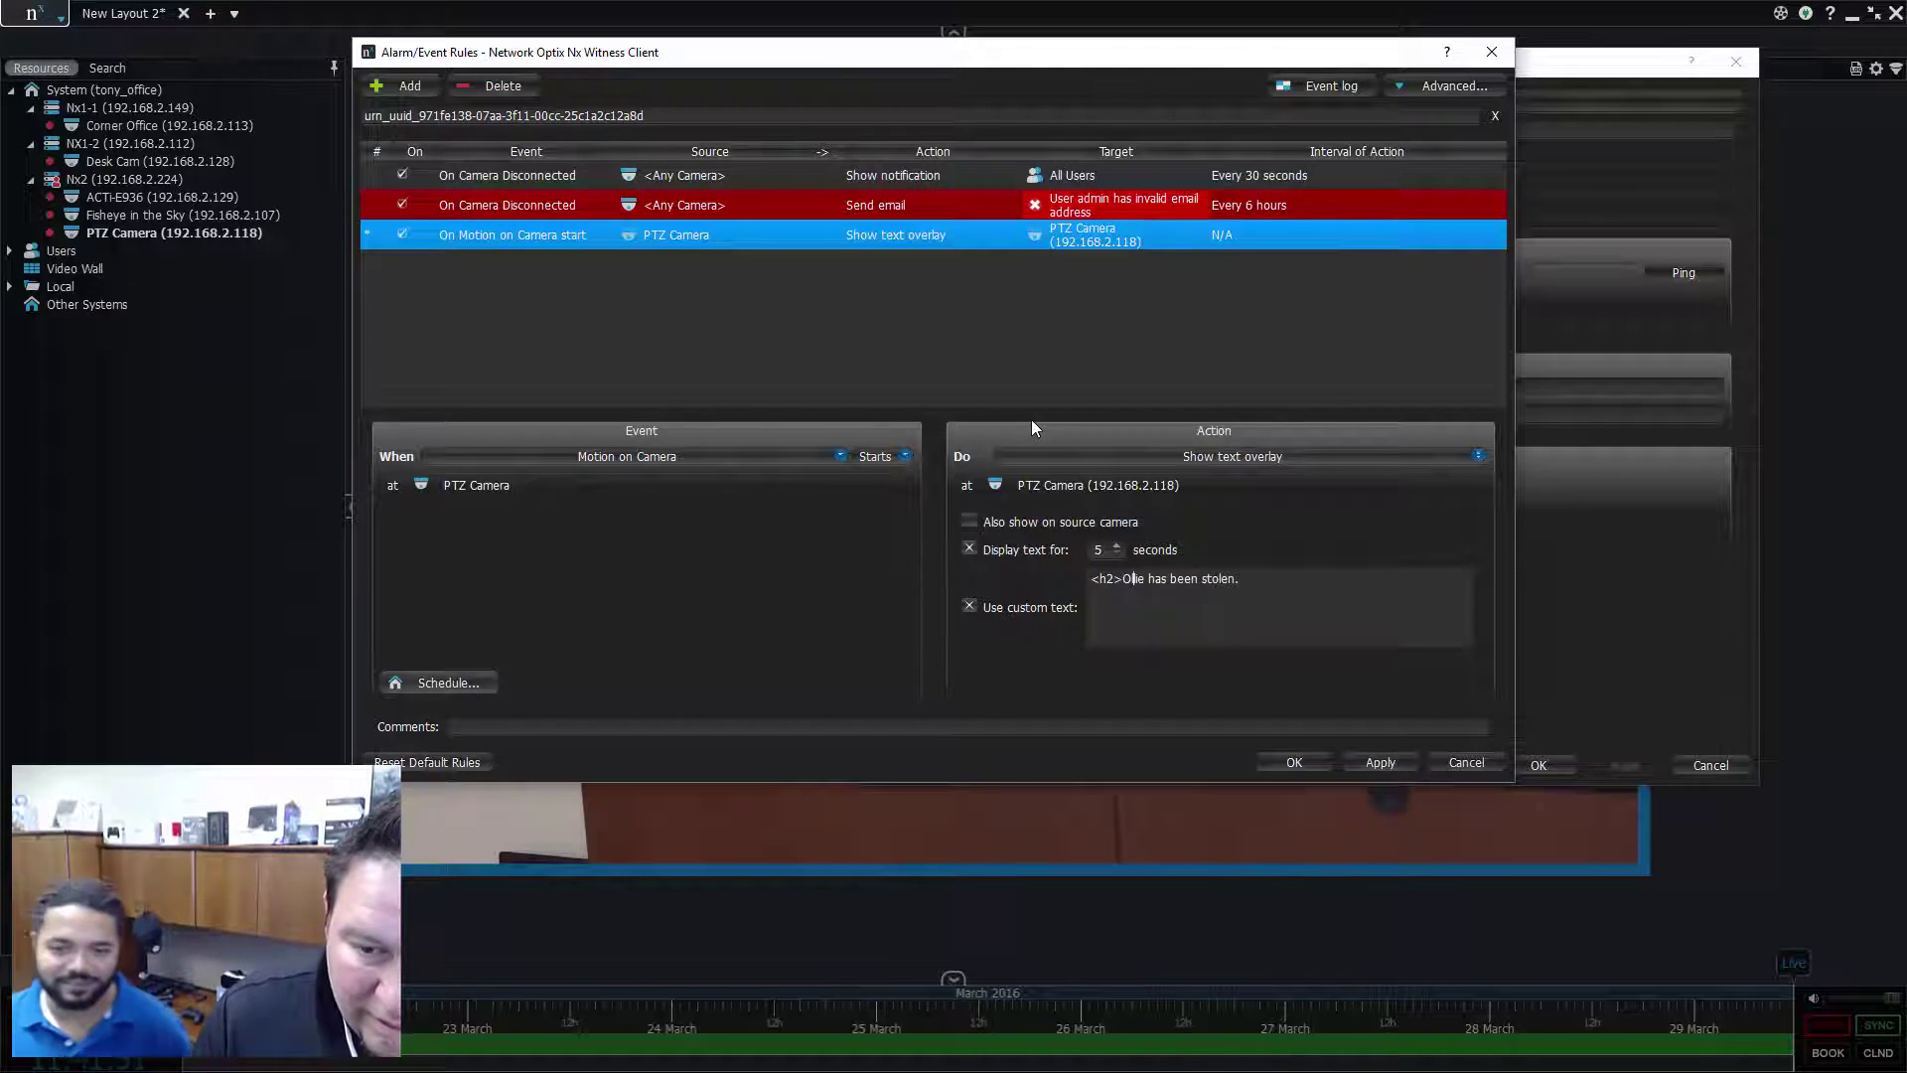
{"action": "key", "text": "Right"}
{"action": "key", "text": "Right"}
{"action": "key", "text": "Right"}
{"action": "key", "text": "Right"}
{"action": "key", "text": "Right"}
{"action": "key", "text": "Right"}
{"action": "key", "text": "Right"}
{"action": "key", "text": "Right"}
{"action": "key", "text": "Right"}
{"action": "key", "text": "Right"}
{"action": "key", "text": "Right"}
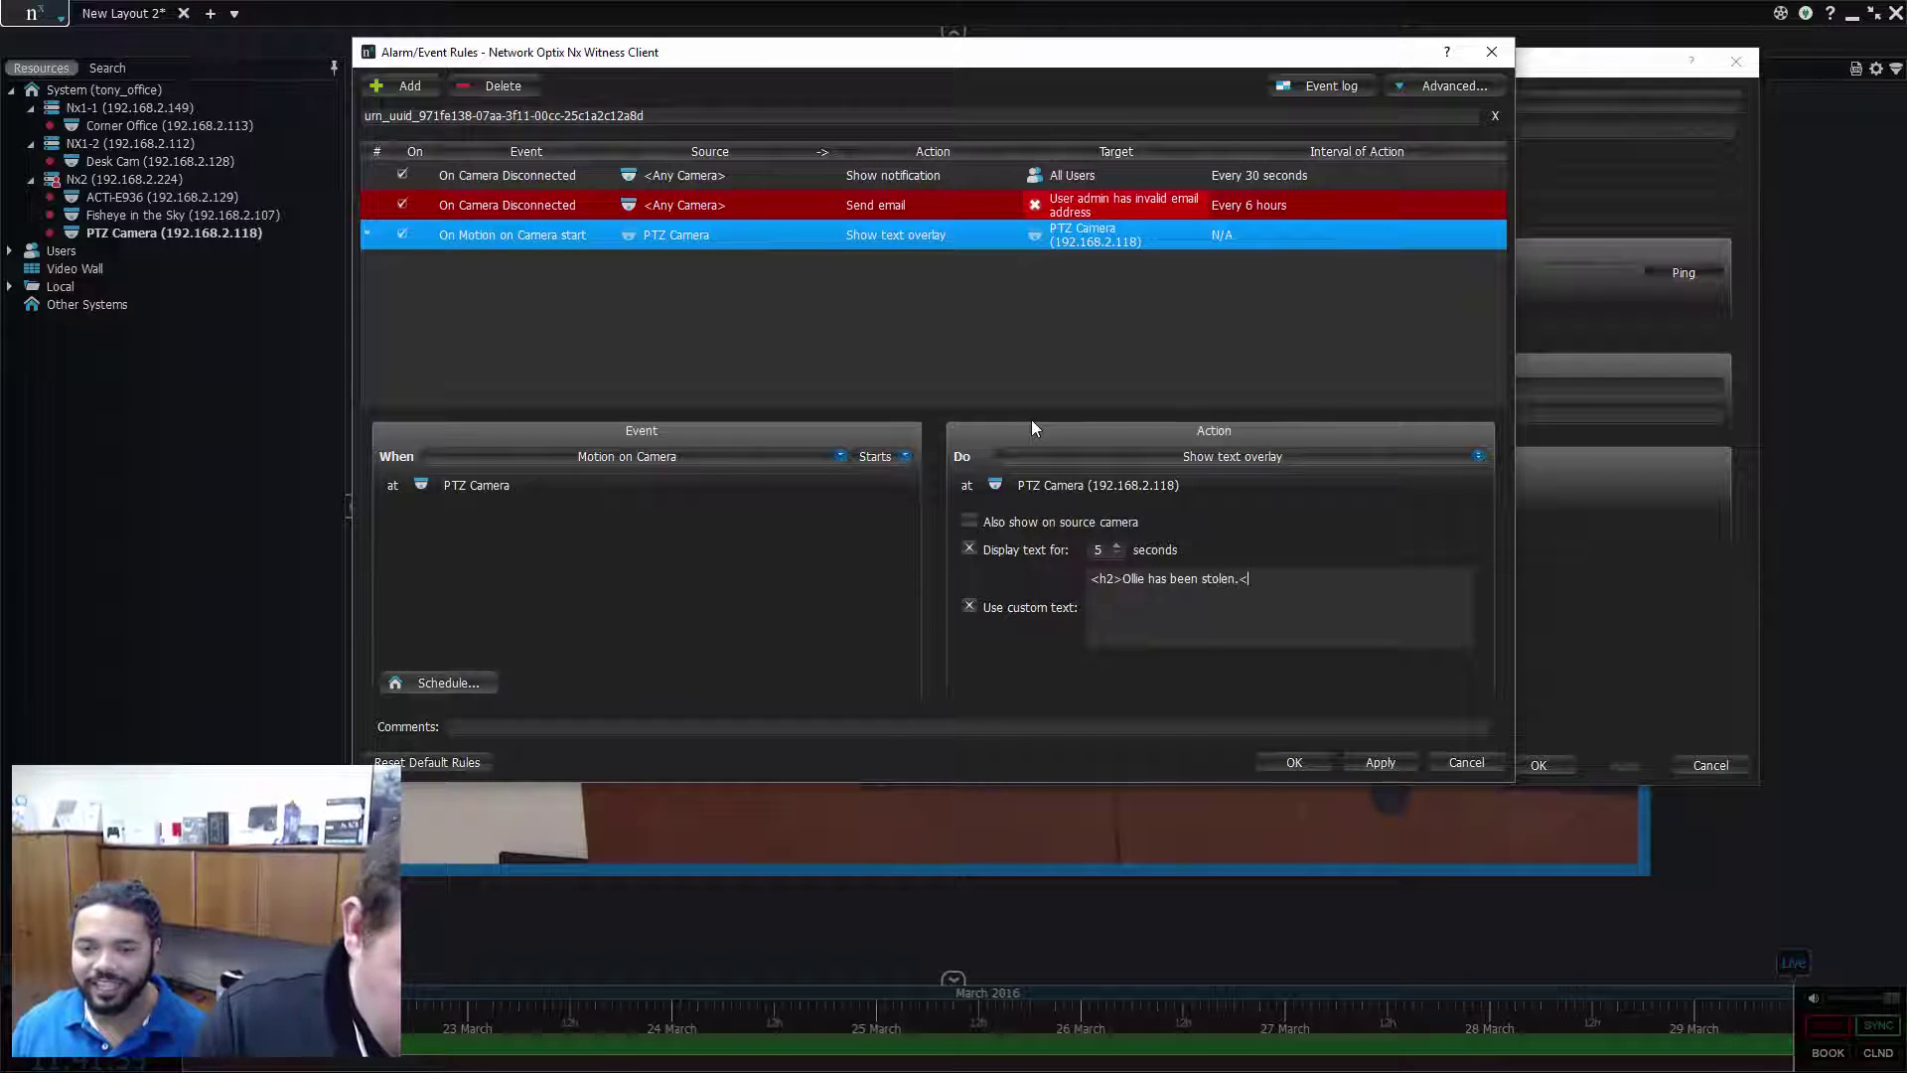
{"action": "type", "text": "h2>"}
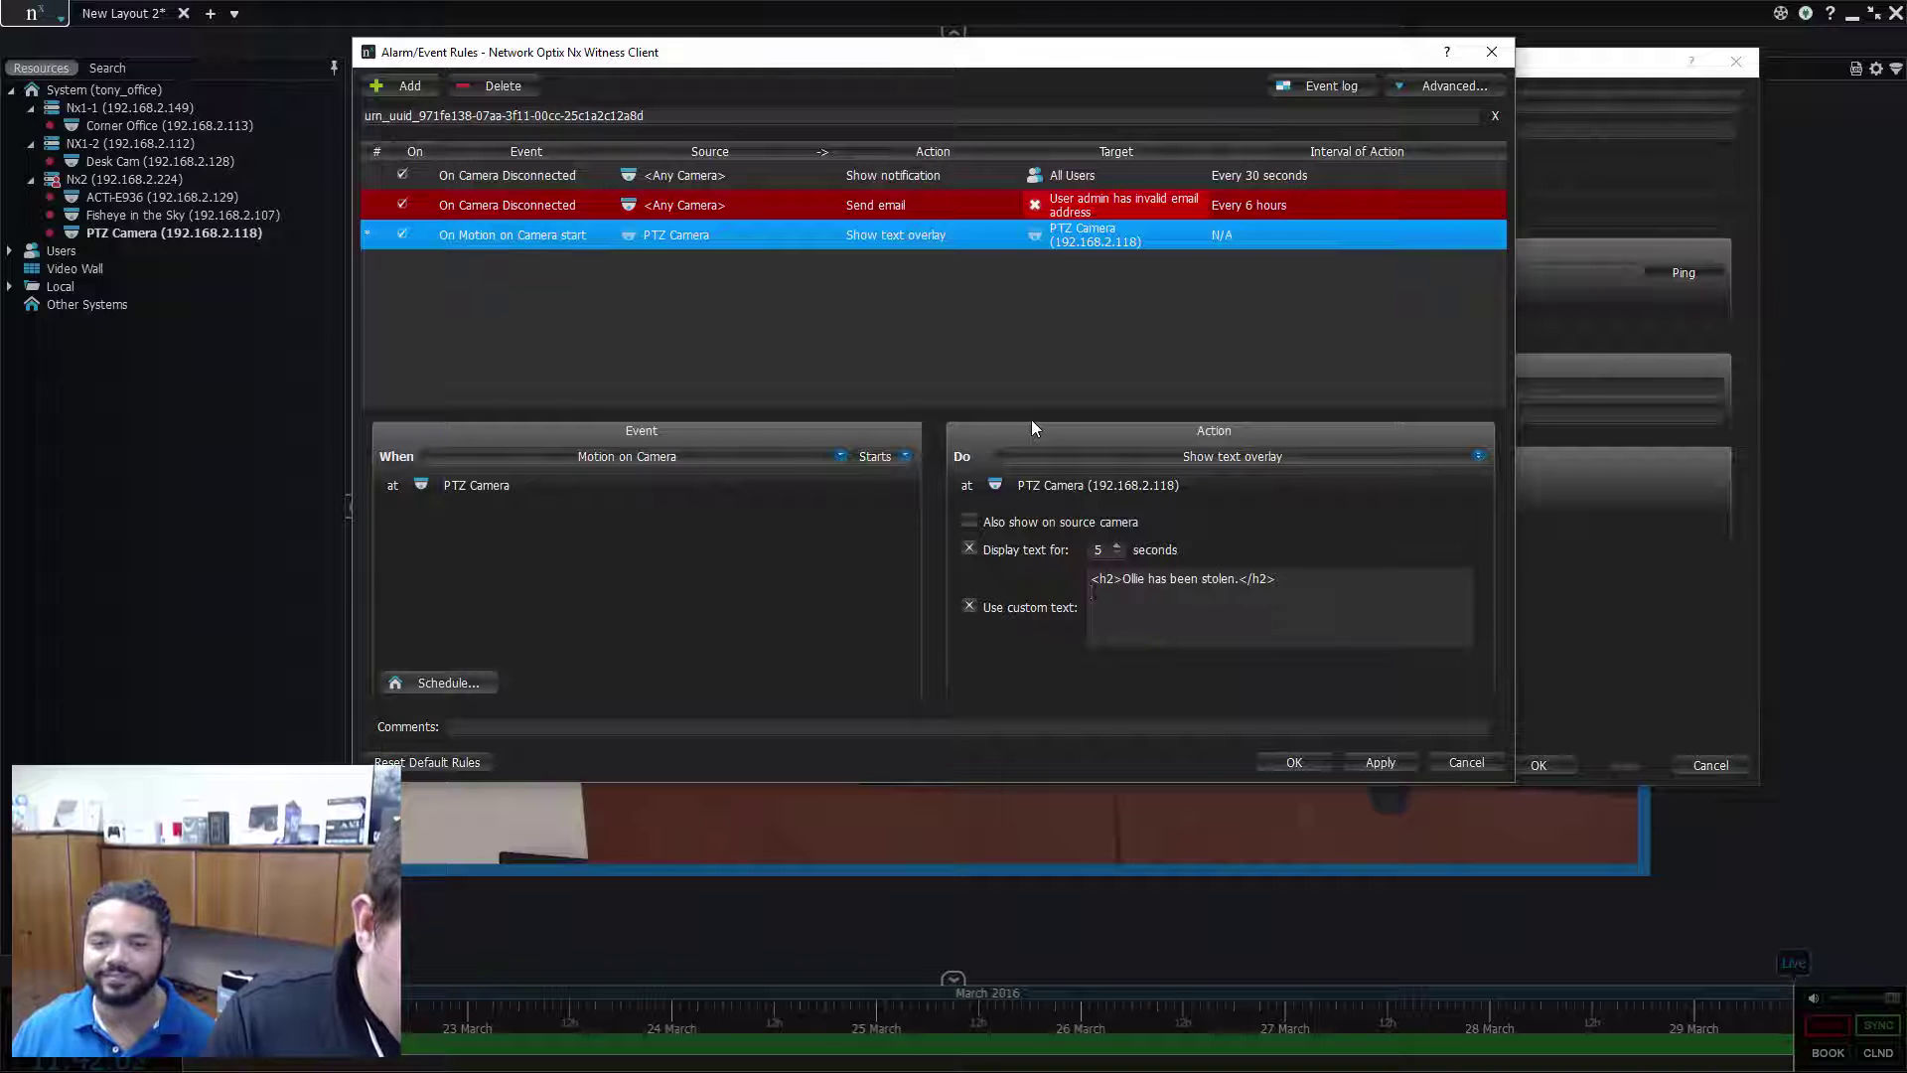
{"action": "key", "text": "Return"}
{"action": "type", "text": "It was probab"}
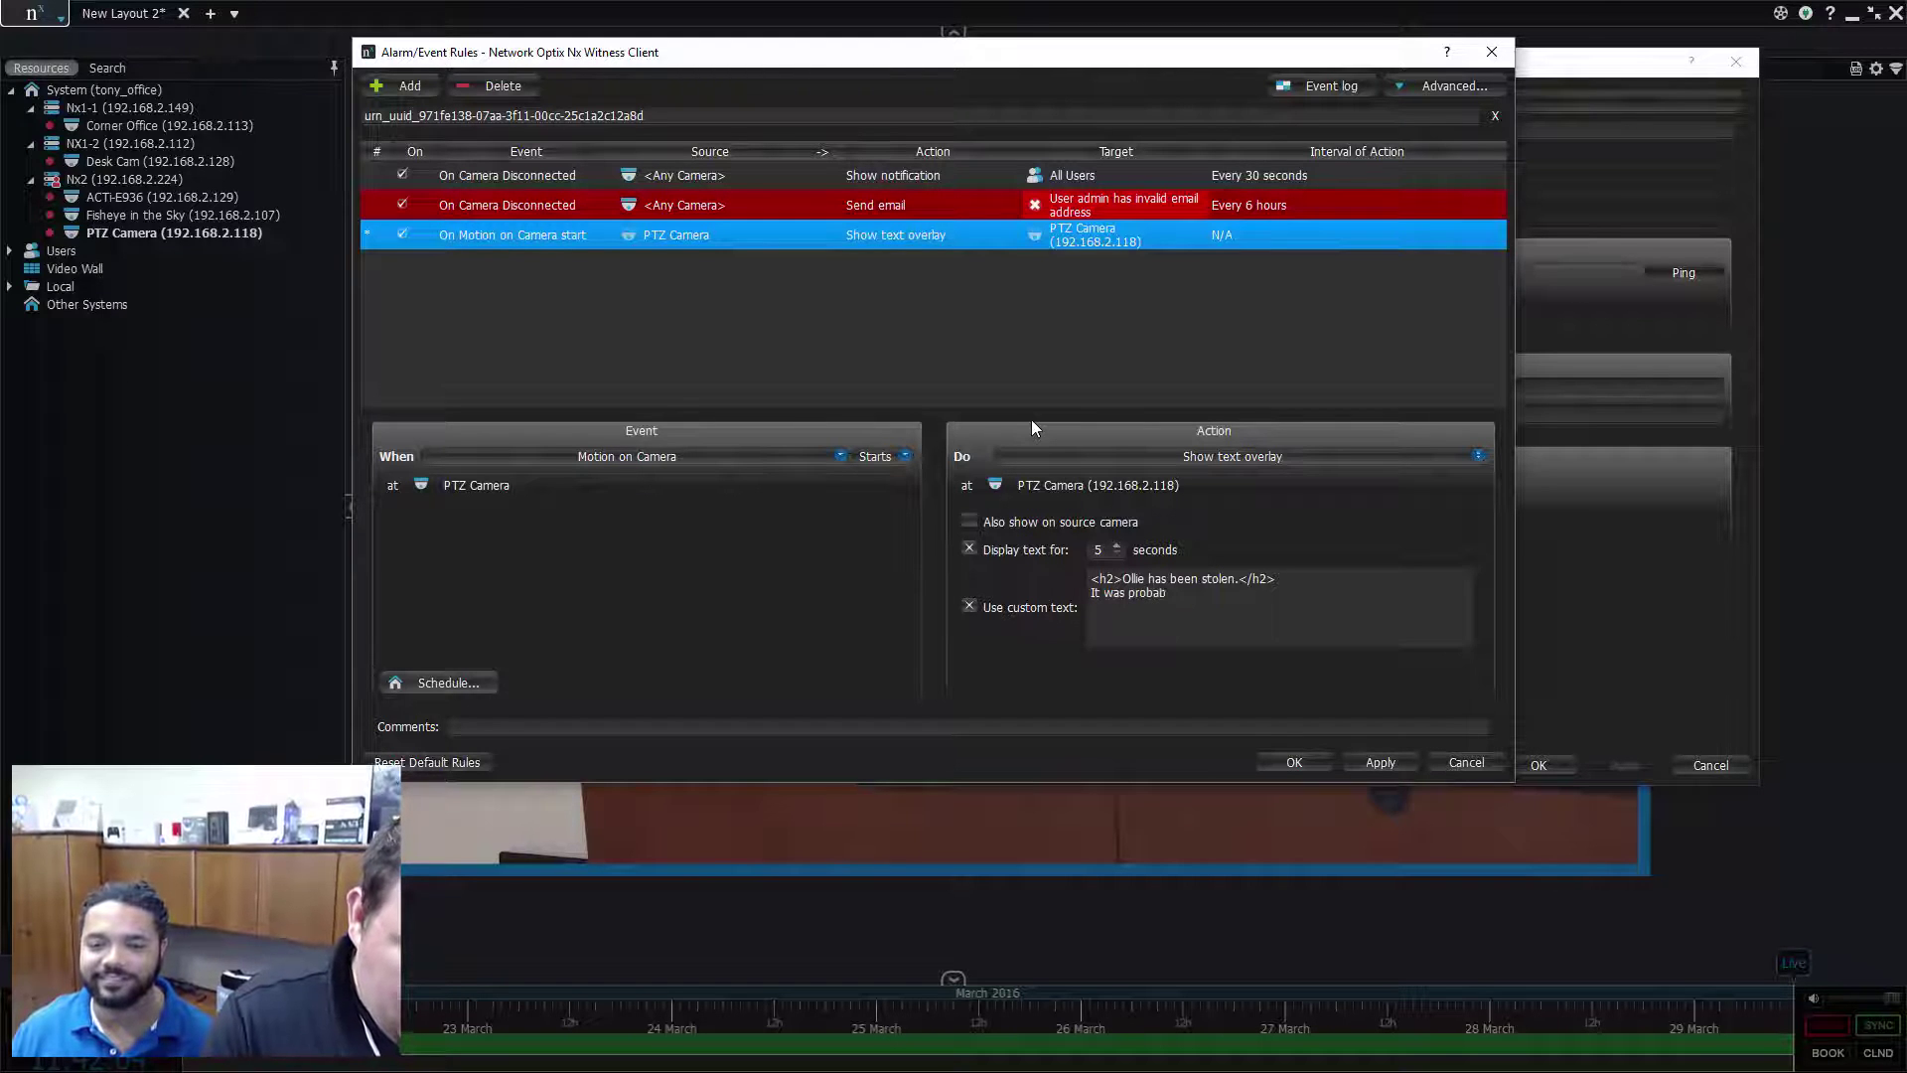
{"action": "type", "text": "ly Charles."}
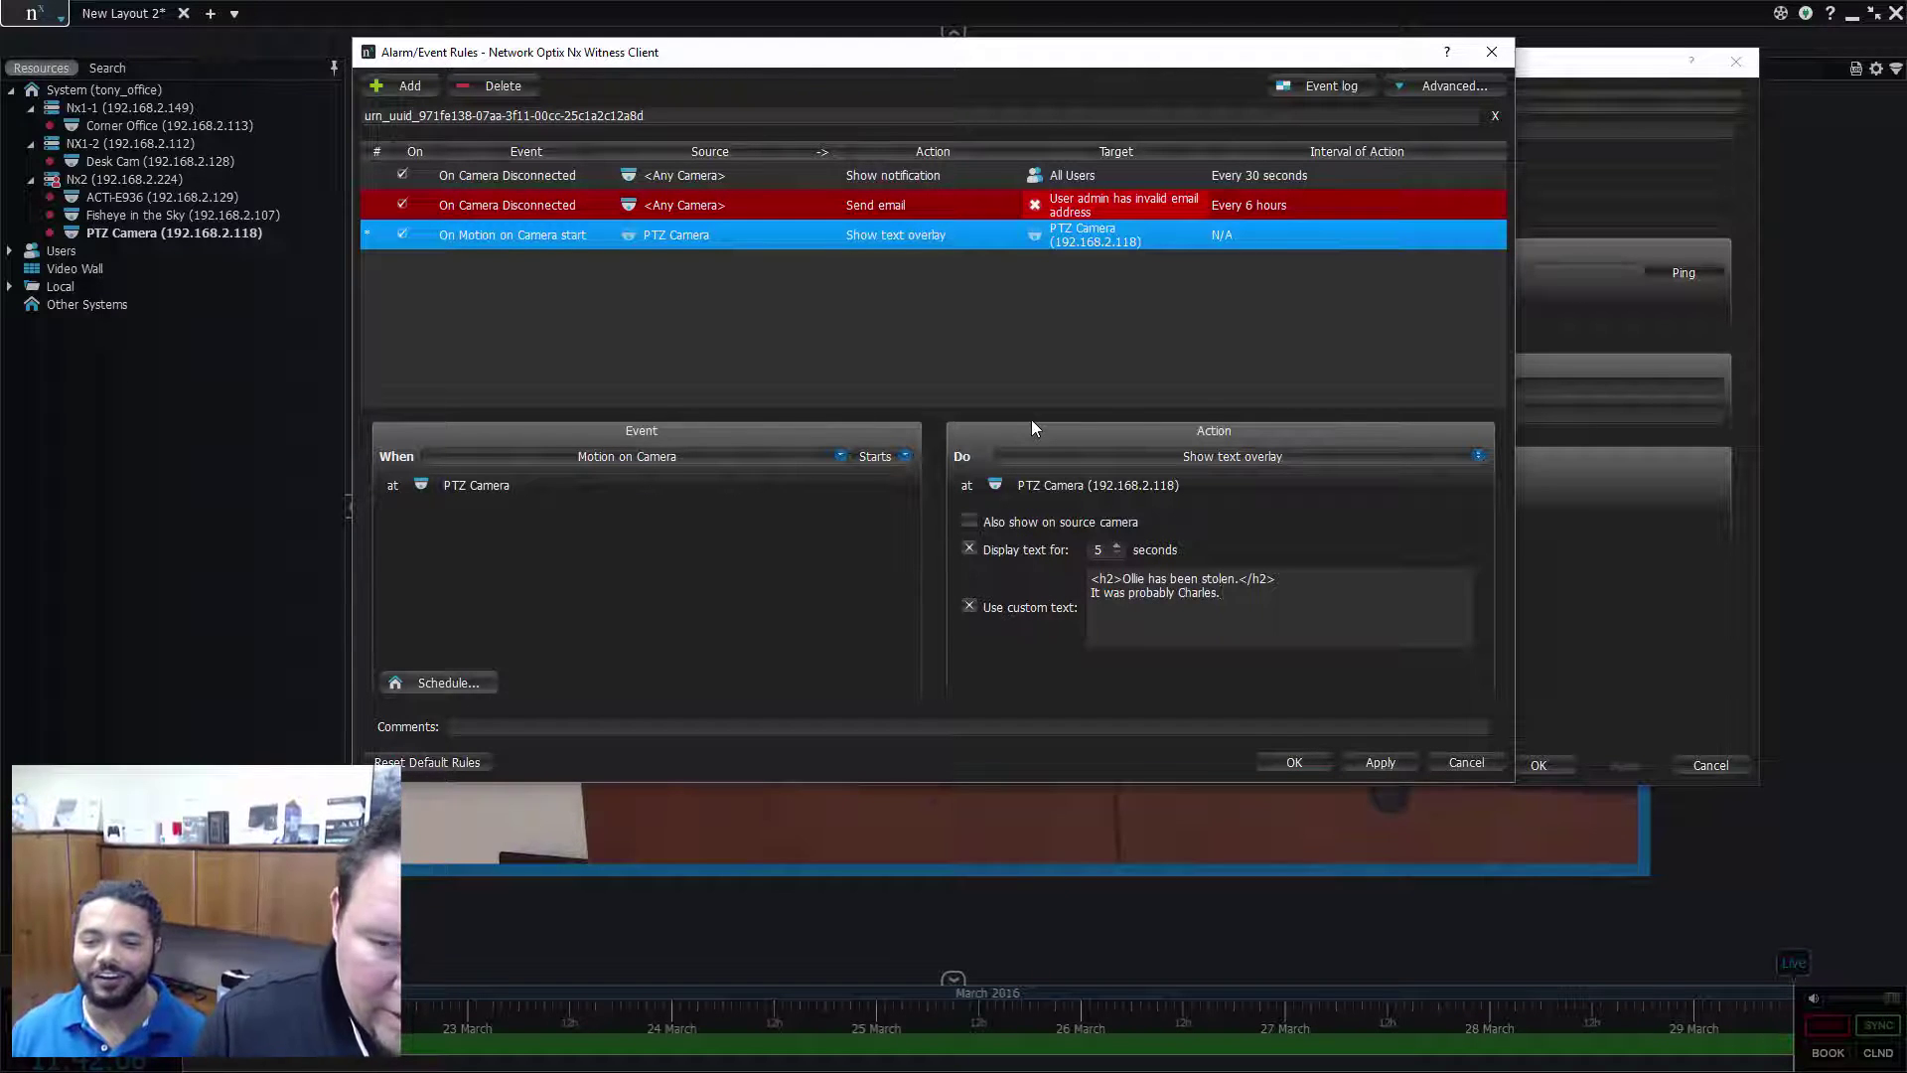
{"action": "left_click", "coordinate": [1357, 759]}
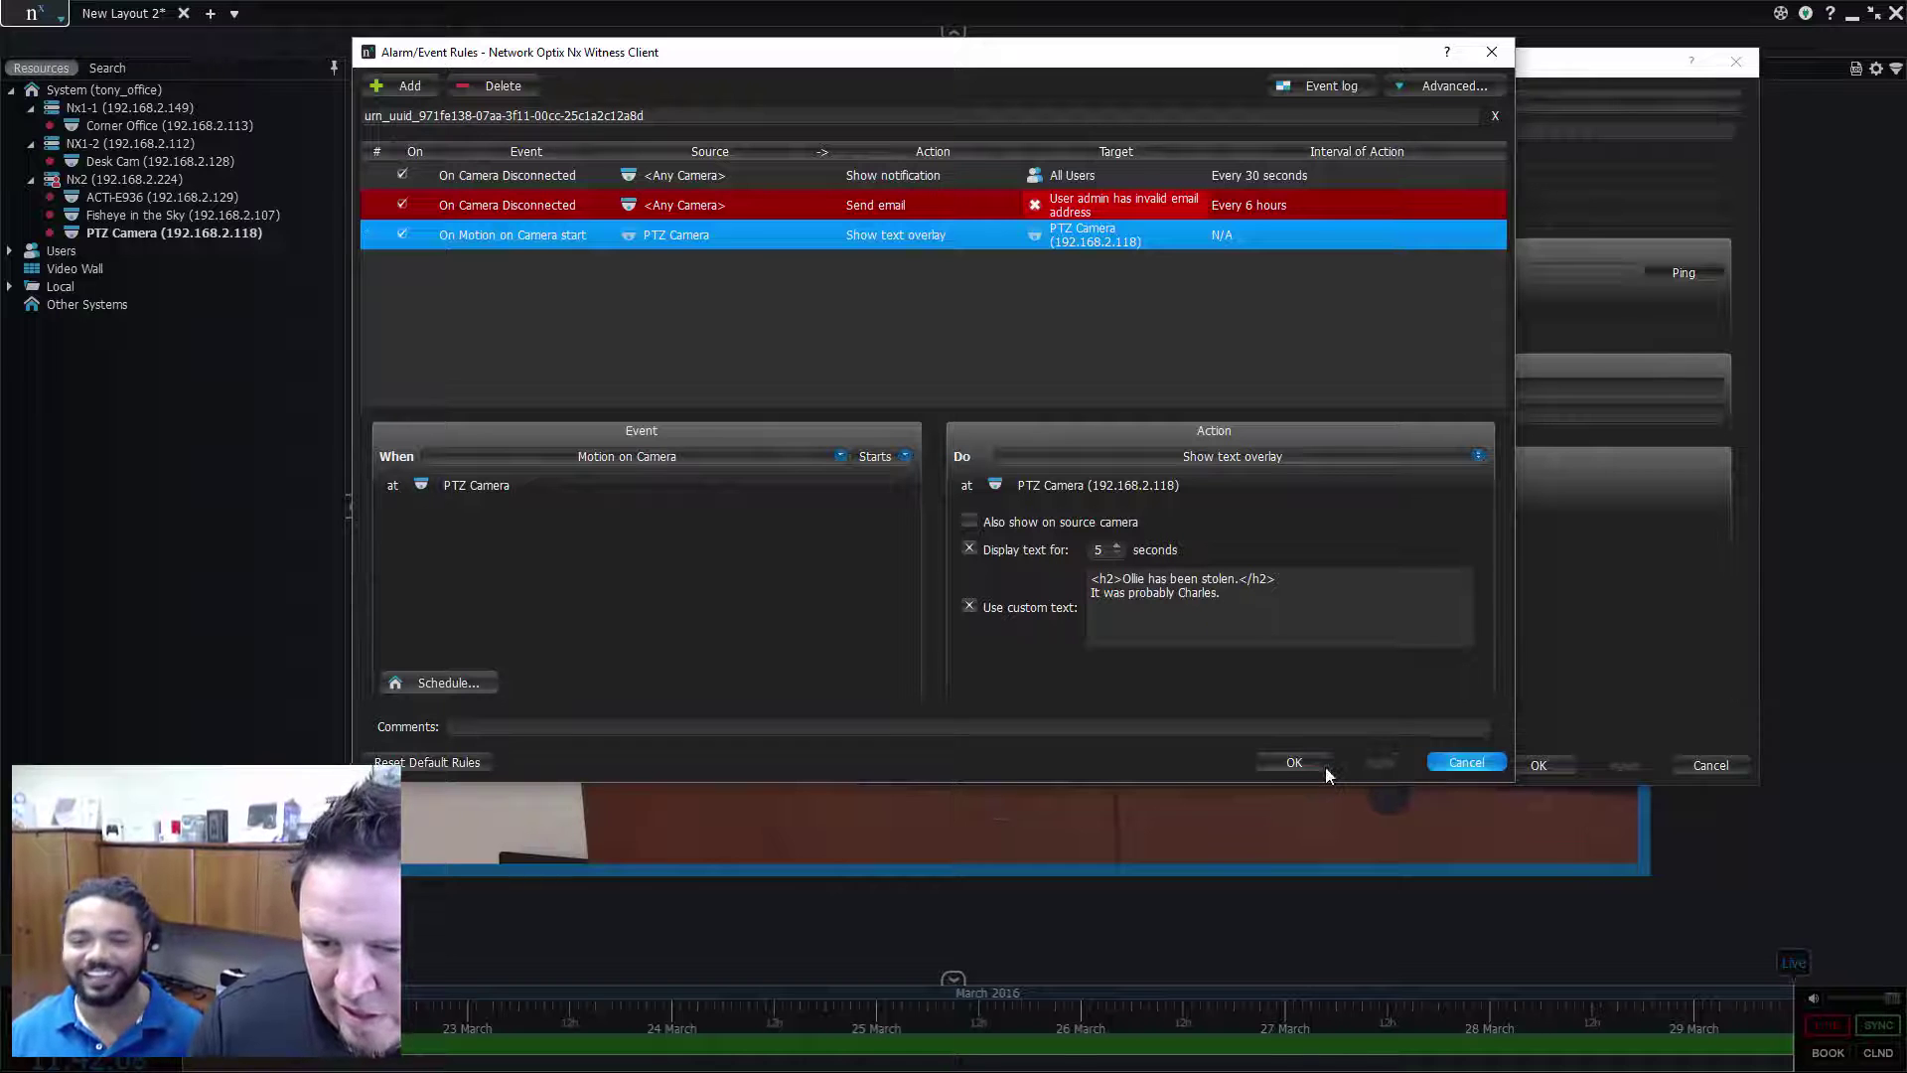
- Close Alarm/Event Rules and Camera Settings with OK, returning to the live view
{"action": "left_click", "coordinate": [1323, 762]}
{"action": "left_click", "coordinate": [1536, 761]}
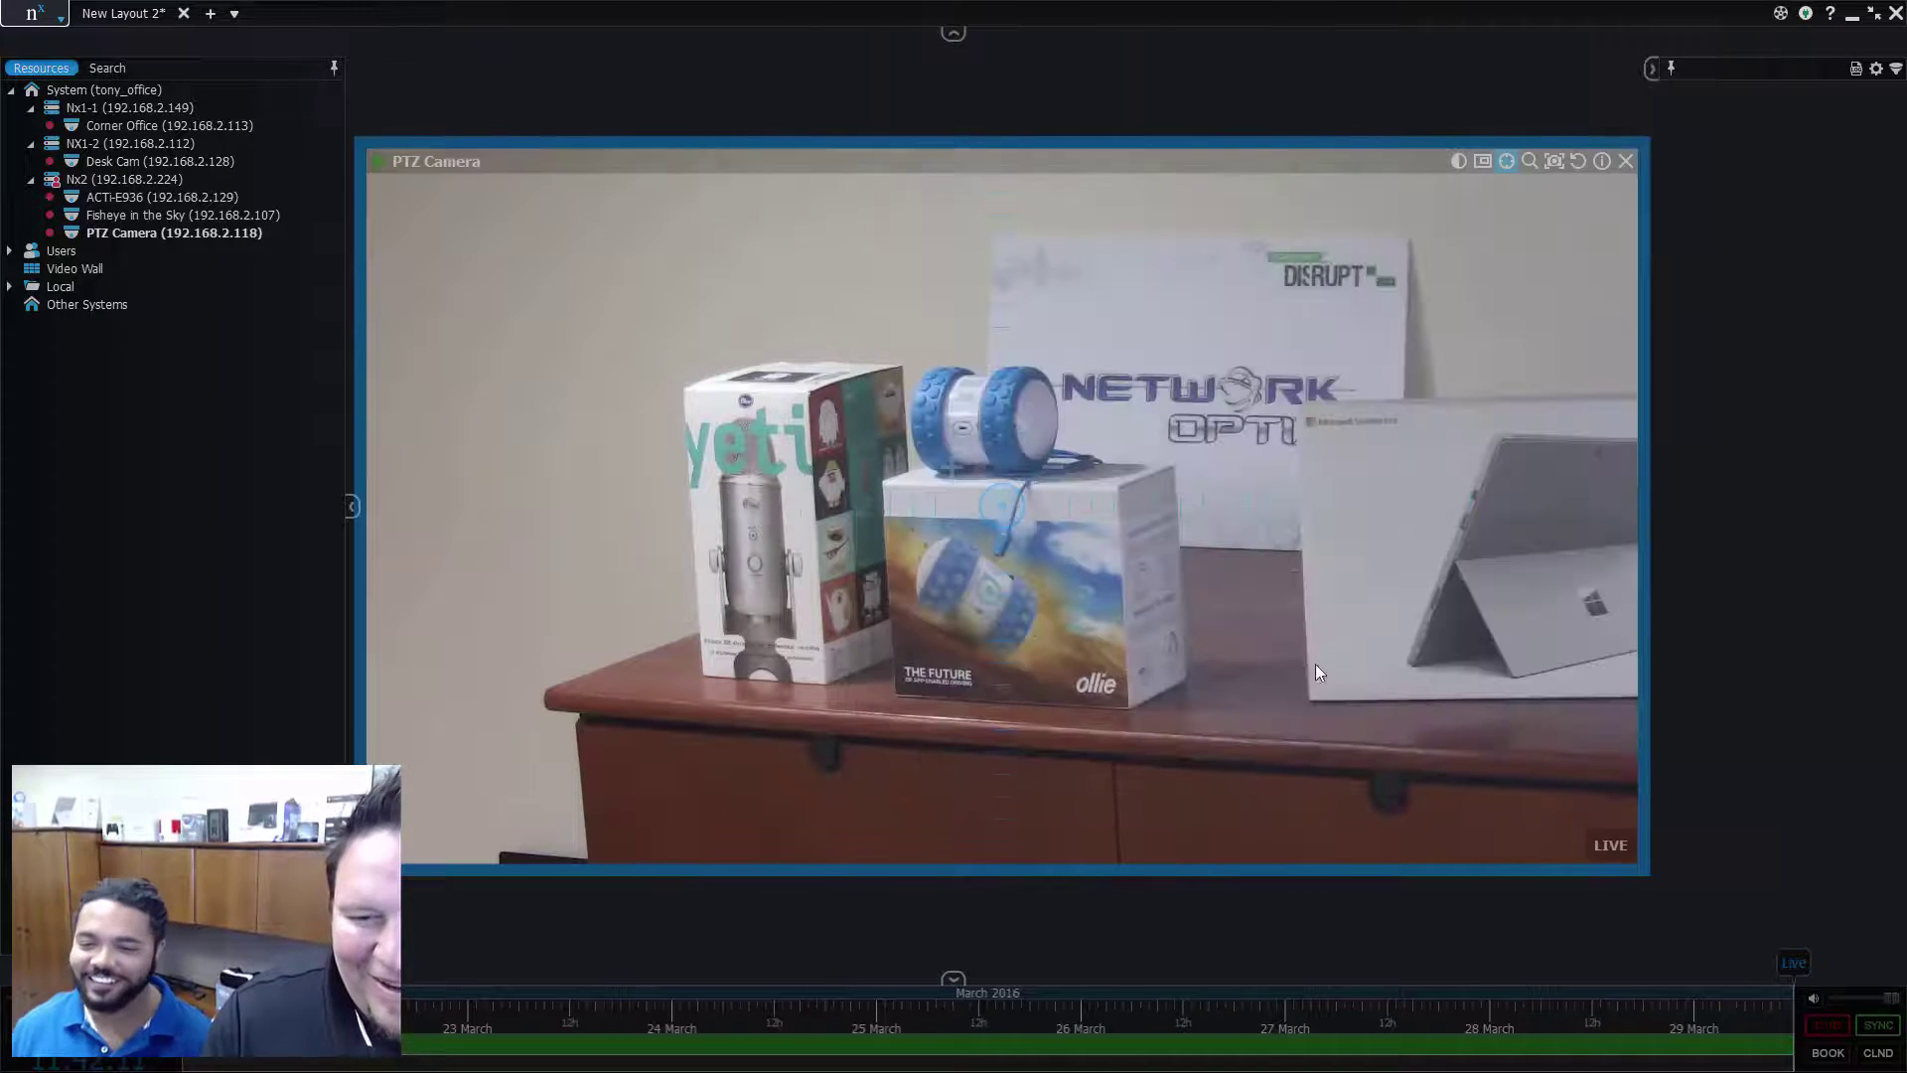